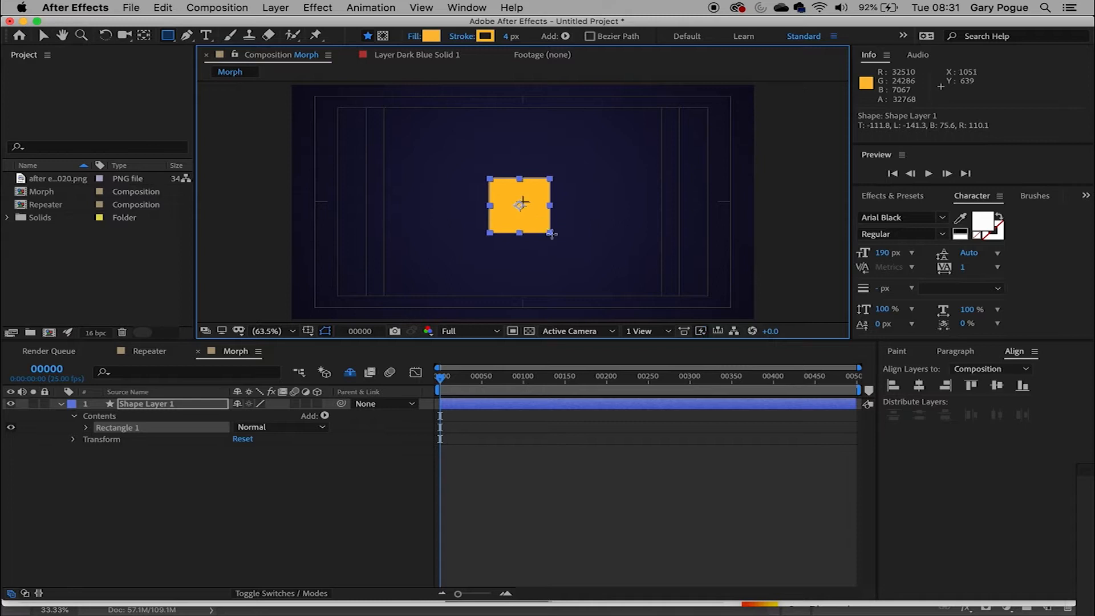
Step: Centre the rectangle horizontally and vertically in the composition
left_click(919, 386)
left_click(996, 386)
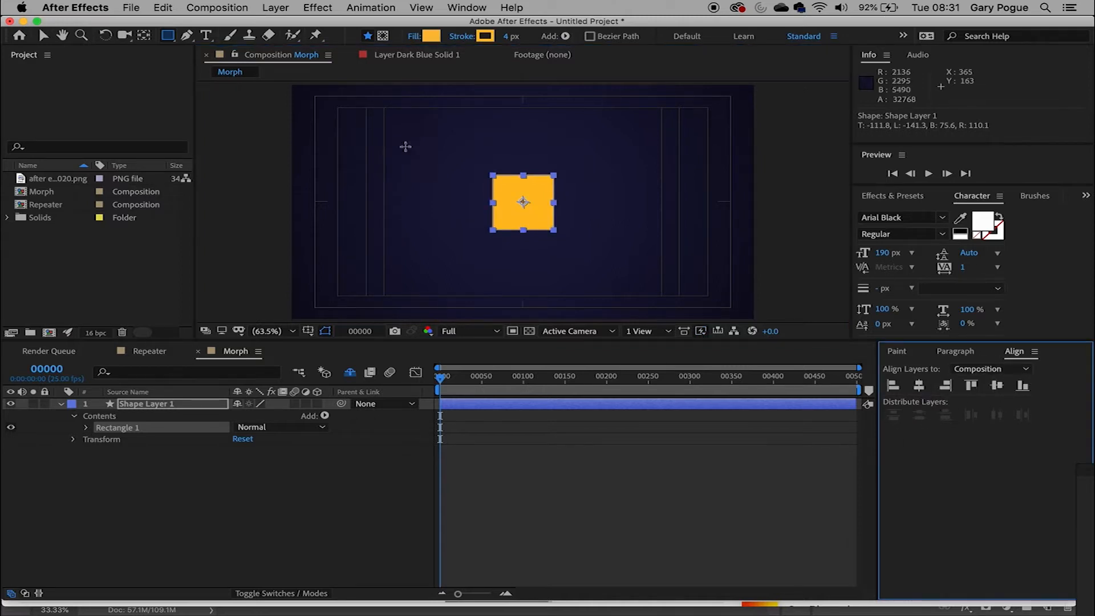
left_click(466, 7)
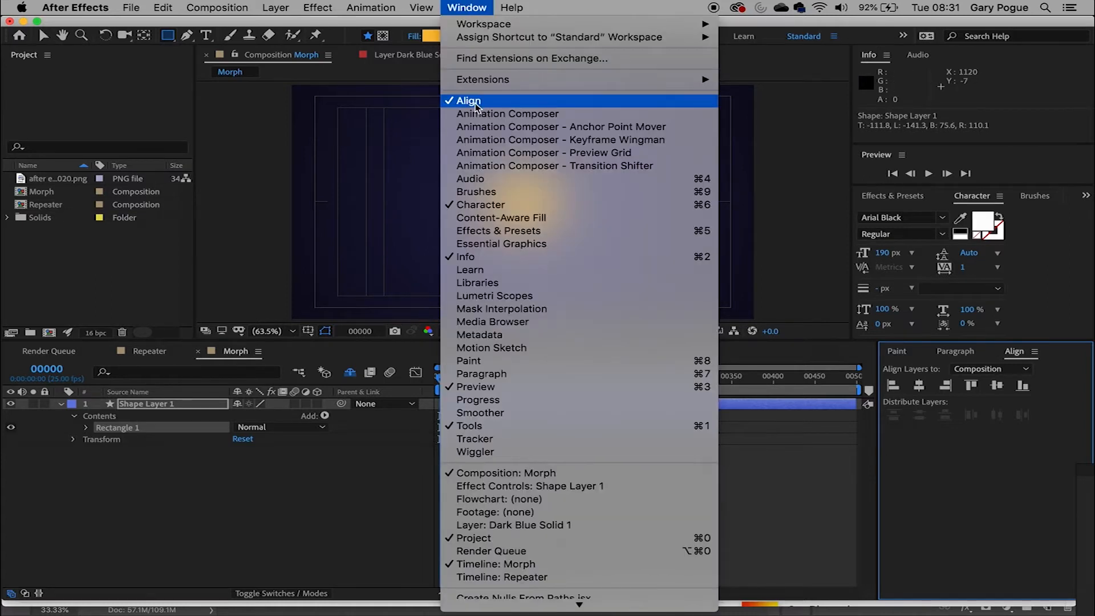
left_click(981, 374)
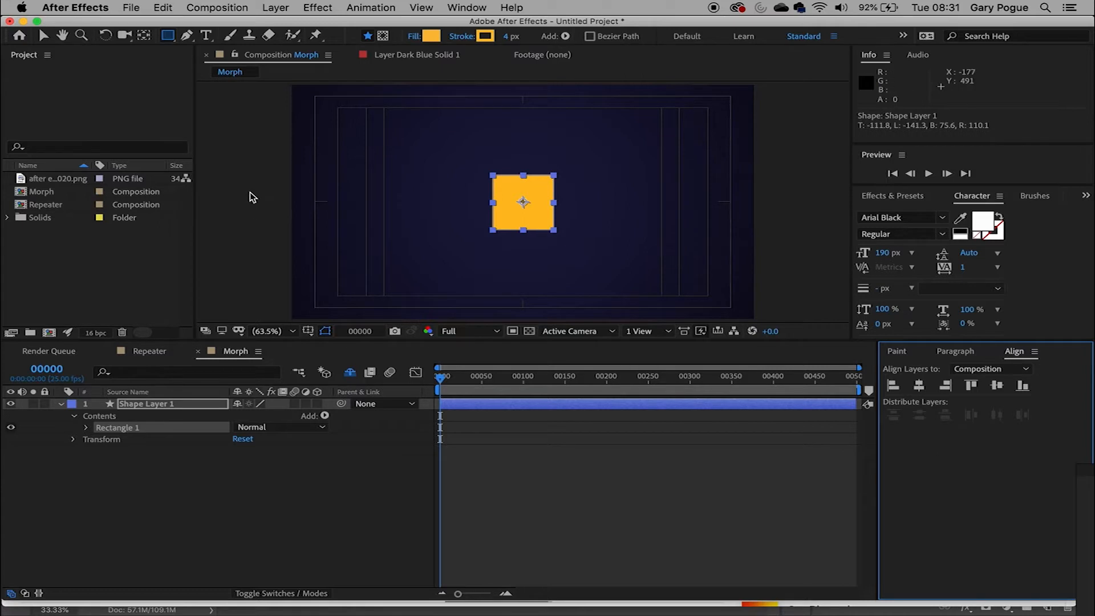
left_click_drag(169, 37, 234, 96)
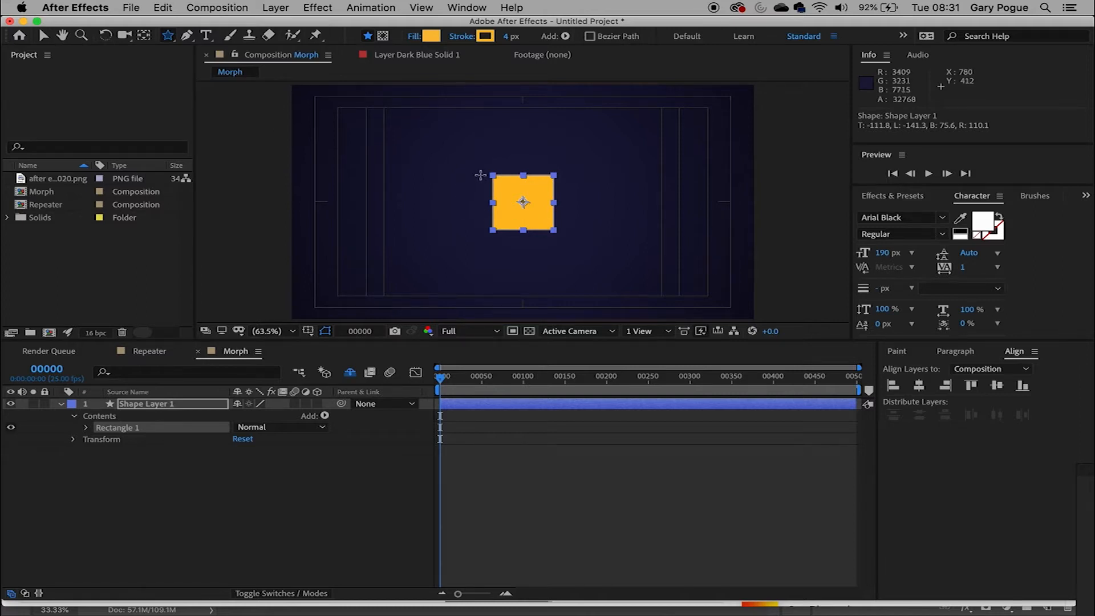
left_click_drag(475, 170, 476, 120)
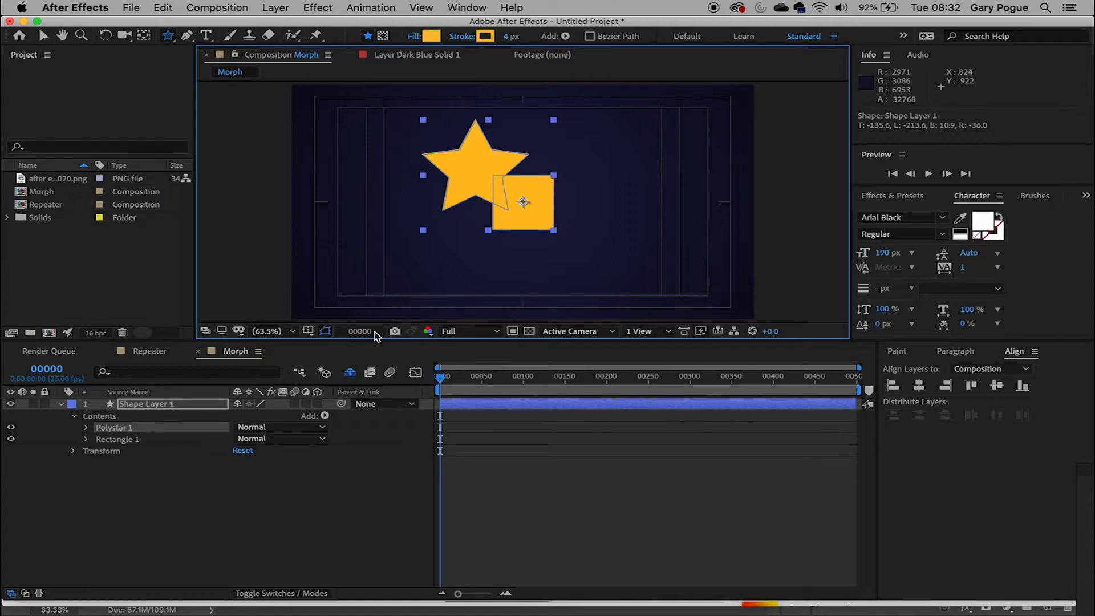
key("super+z")
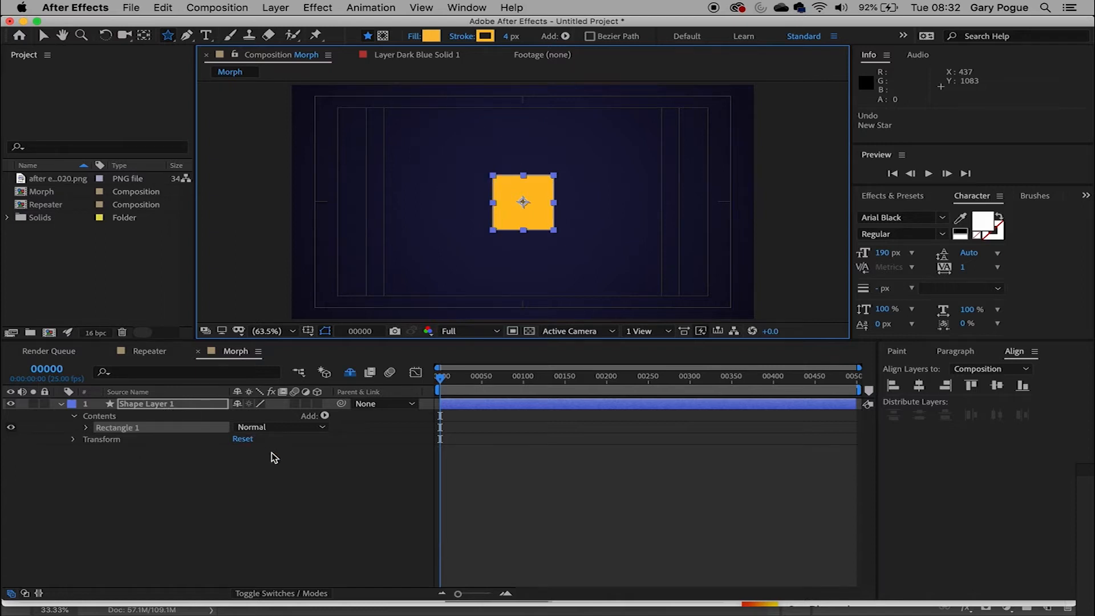
Step: Draw a five-pointed star on its own new shape layer and place it over the rectangle
left_click(225, 489)
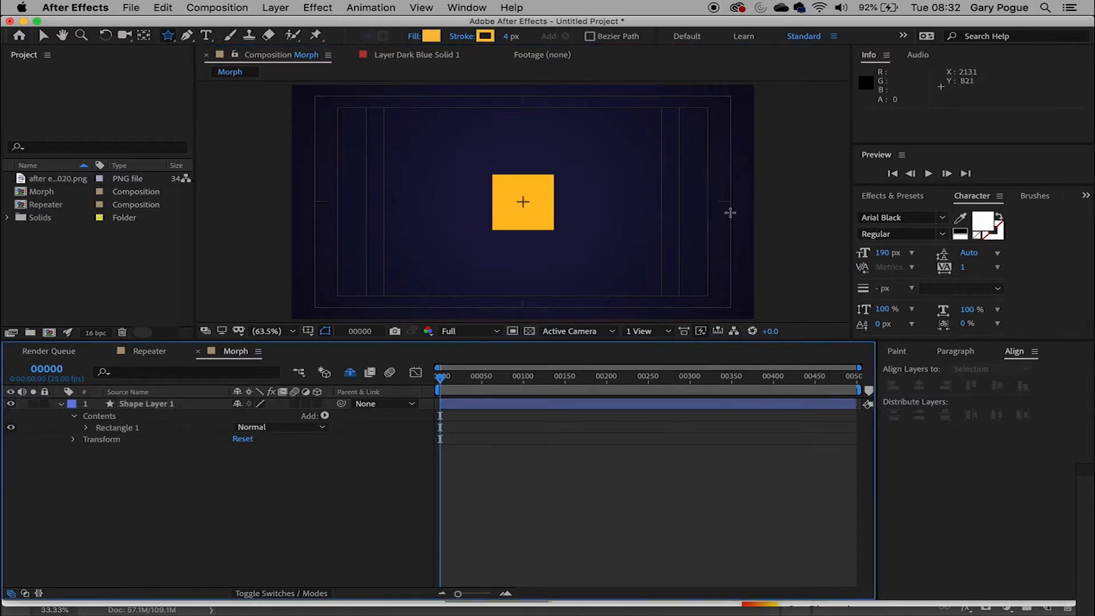
left_click_drag(464, 166, 465, 137)
left_click_drag(499, 203, 509, 207)
key("v")
left_click(476, 201)
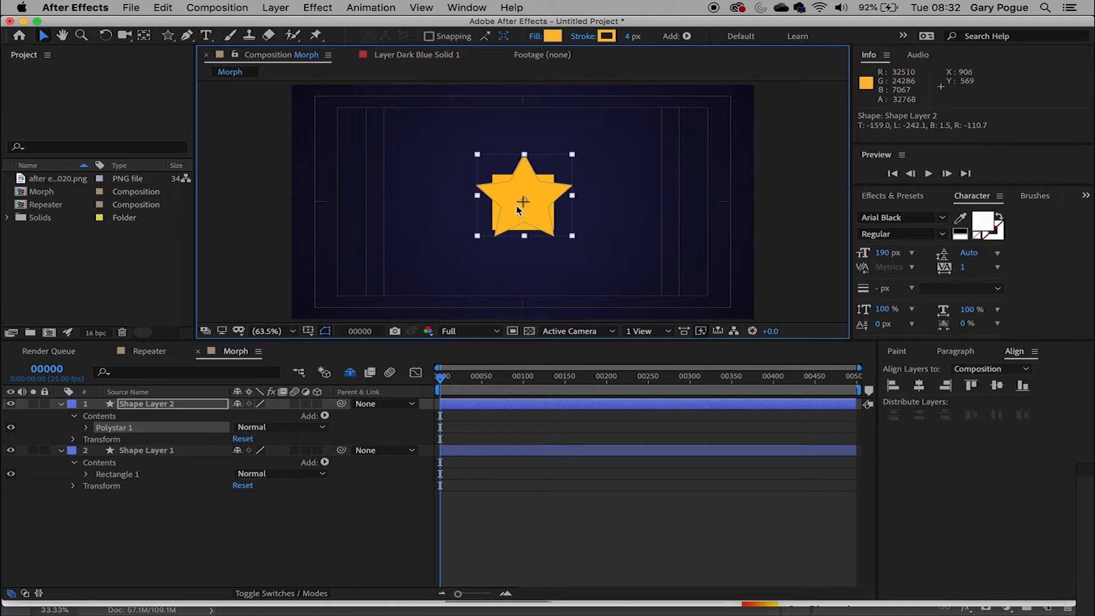
Step: Scale the star down to about 79% and centre it horizontally and vertically in the composition
left_click_drag(572, 155, 561, 161)
left_click_drag(538, 206, 535, 210)
left_click(919, 387)
left_click(997, 387)
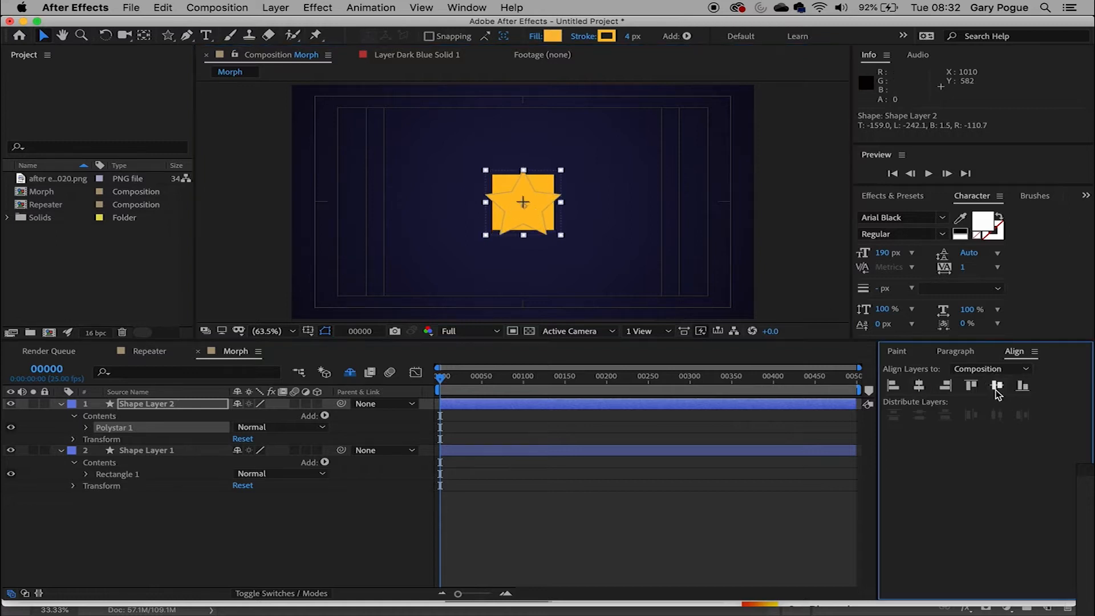
left_click(815, 242)
left_click(531, 406)
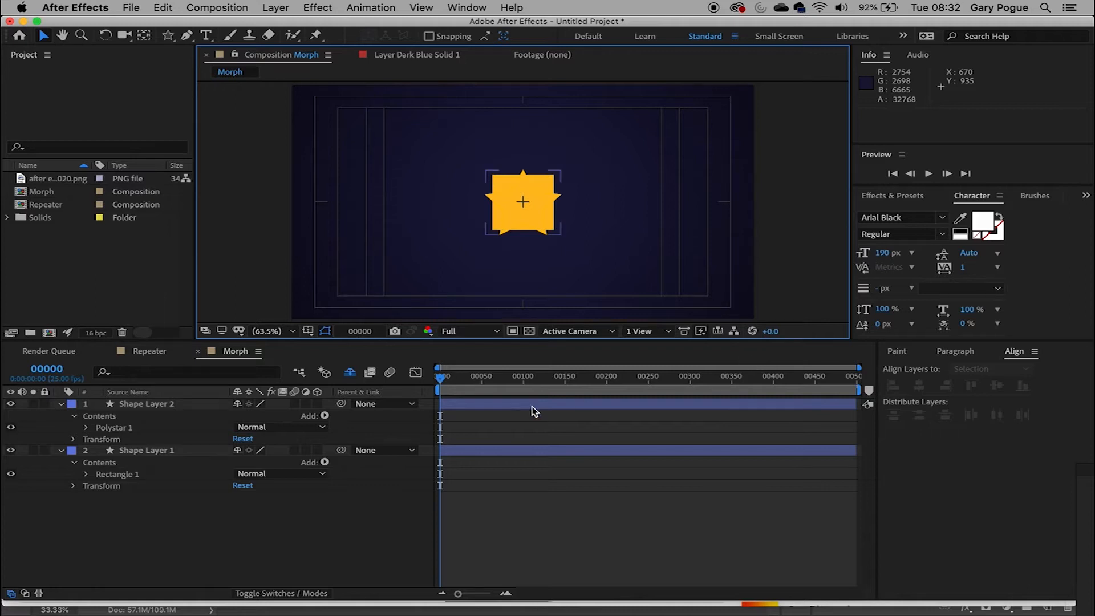
Step: Expand the contents of both shapes and convert the star's Polystar Path 1 to a Bezier path
left_click(87, 427)
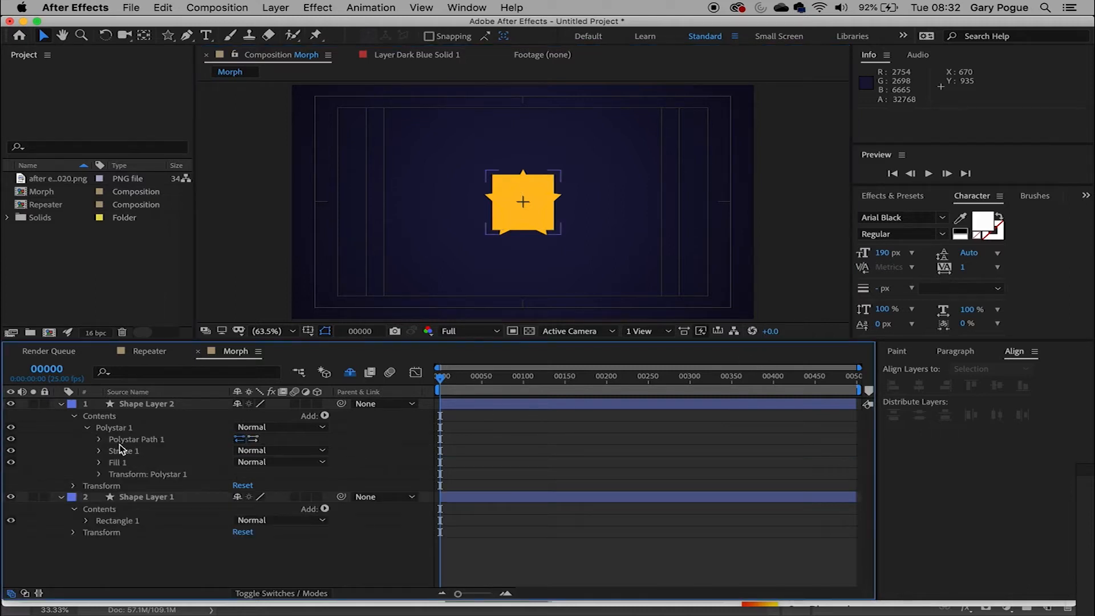
left_click(87, 539)
left_click(85, 521)
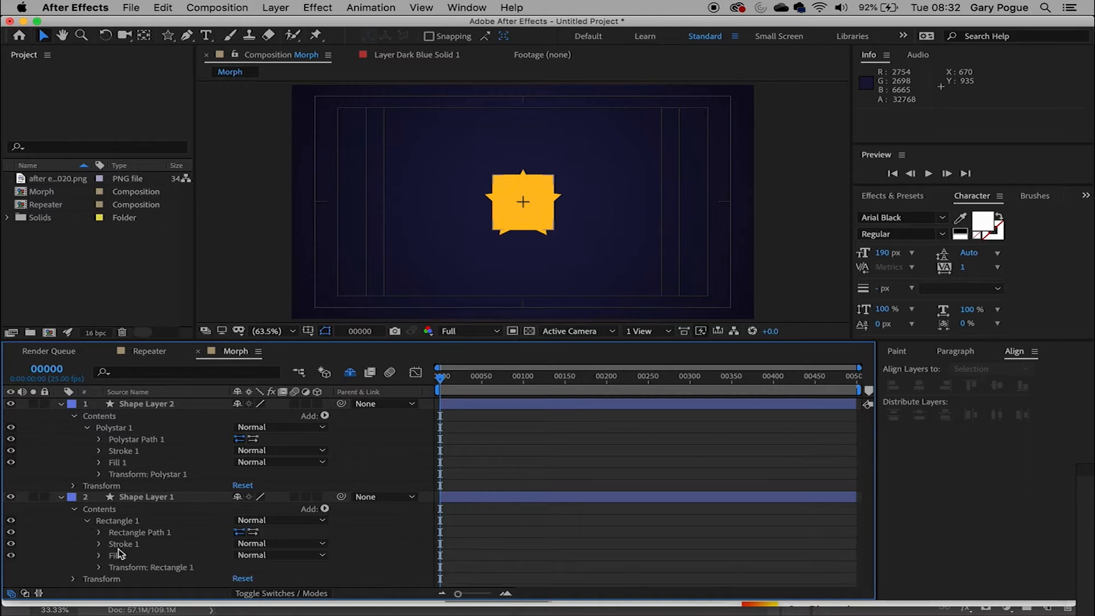
left_click(128, 443)
right_click(126, 445)
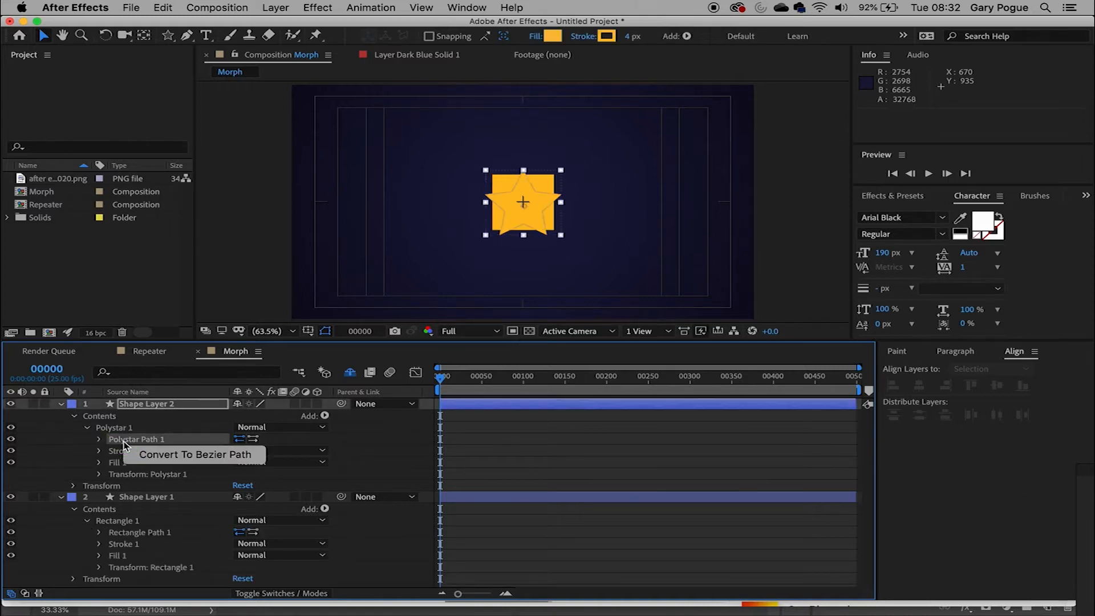
left_click(160, 454)
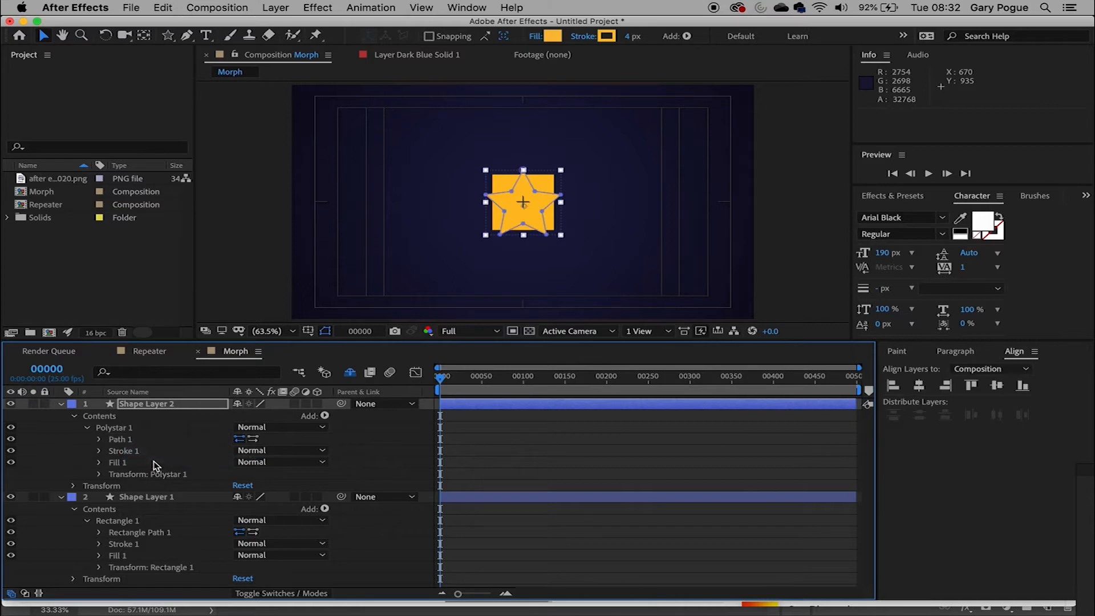
Step: Convert the rectangle's Rectangle Path 1 on Shape Layer 1 to a Bezier path
left_click(139, 533)
right_click(139, 536)
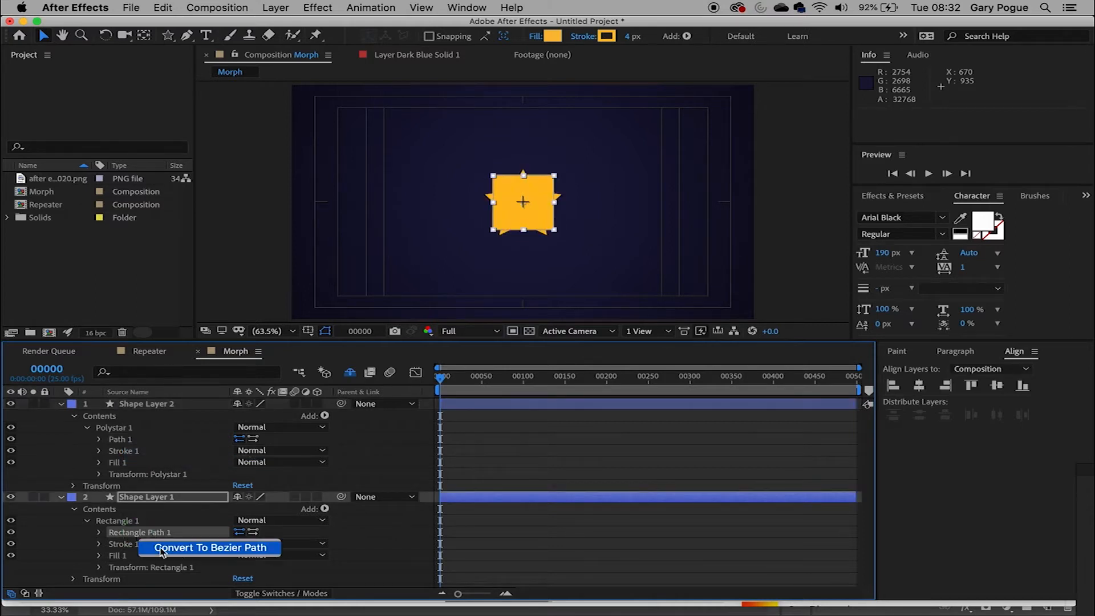
left_click(173, 552)
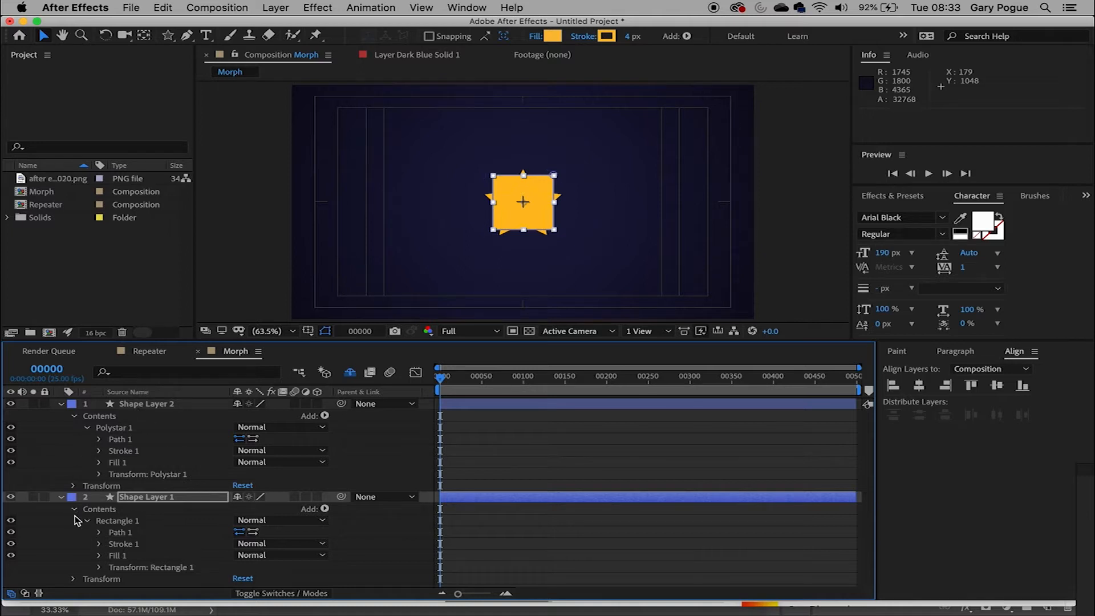
Step: Enable Path keyframing at frame 0 for both the rectangle and the star
left_click(124, 535)
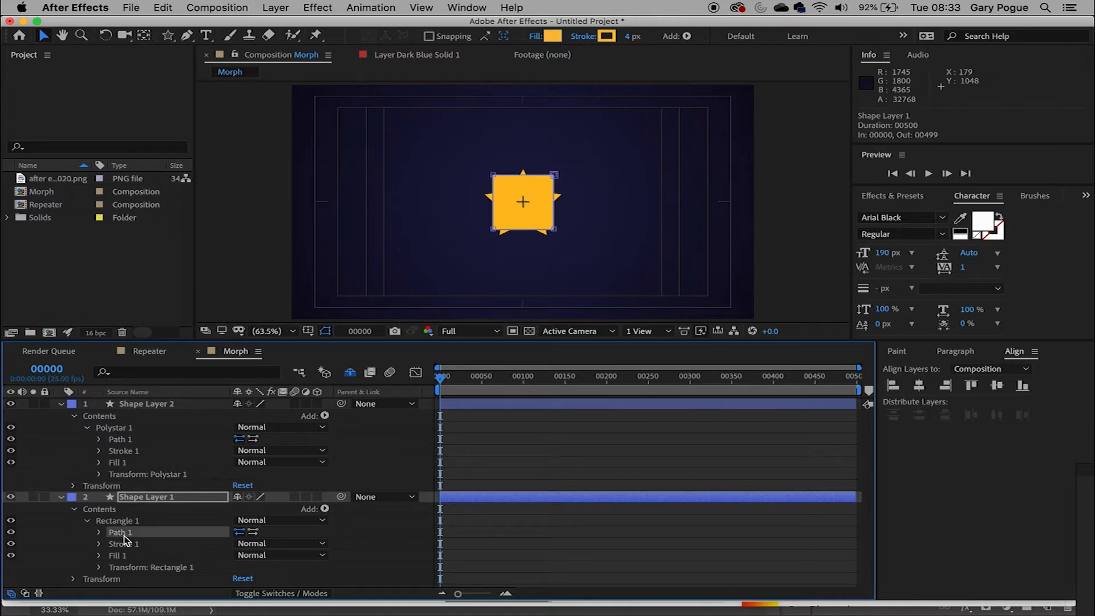
left_click(100, 533)
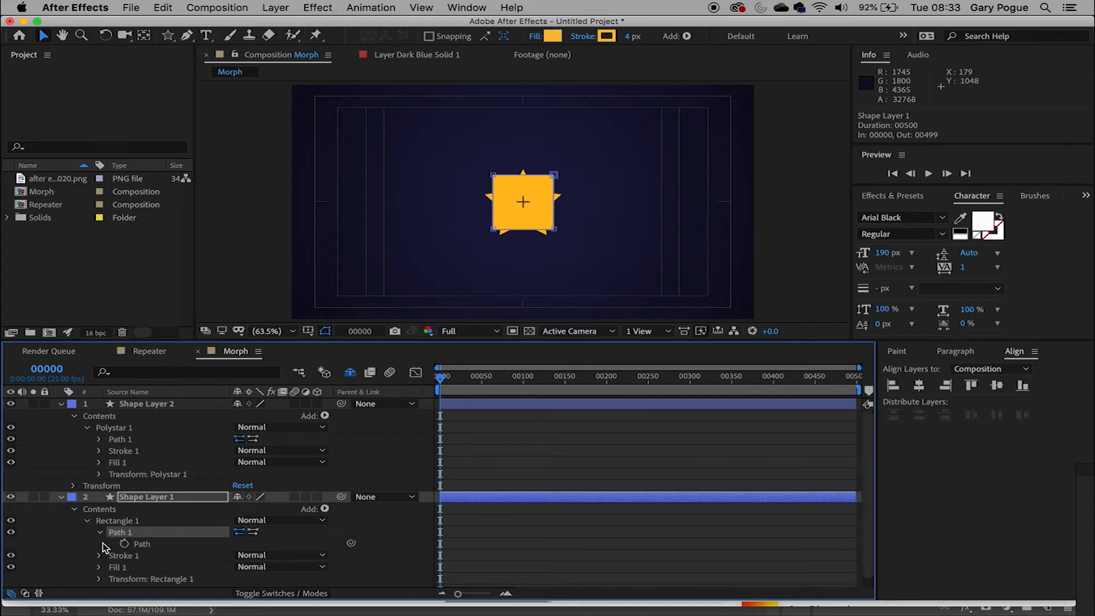
left_click(125, 544)
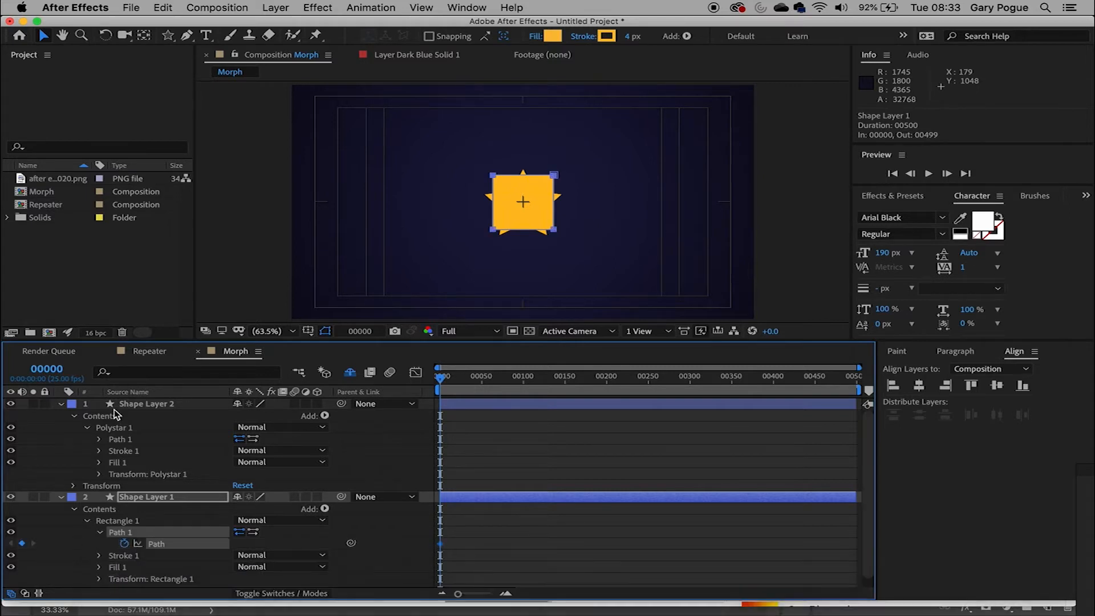
left_click(99, 440)
left_click(125, 450)
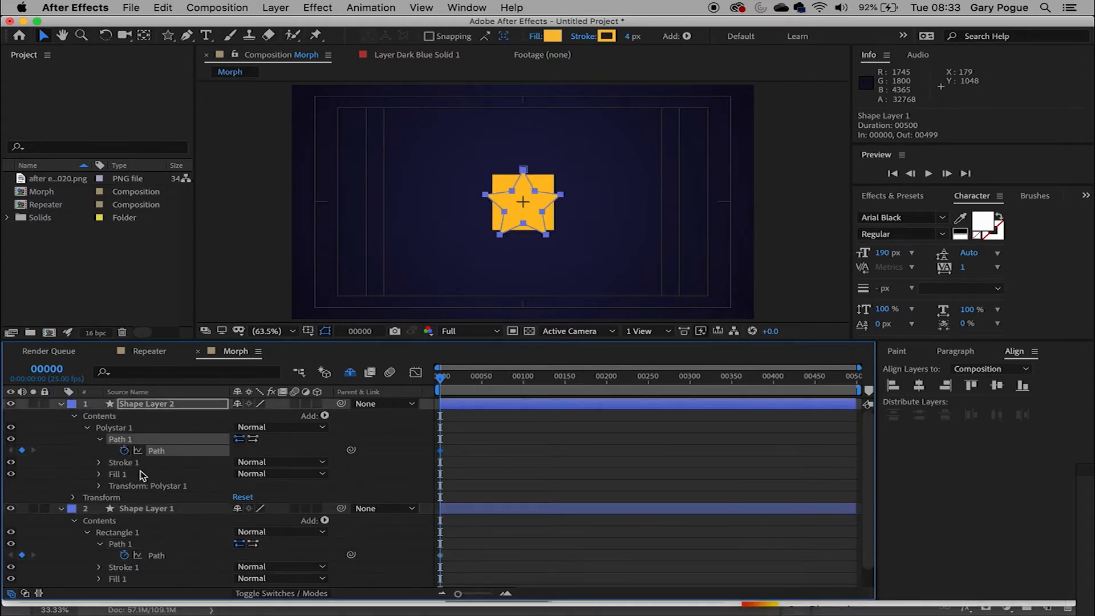
Step: Copy the rectangle's Path keyframe and paste it into the star's Path property at frame 35
left_click(163, 559)
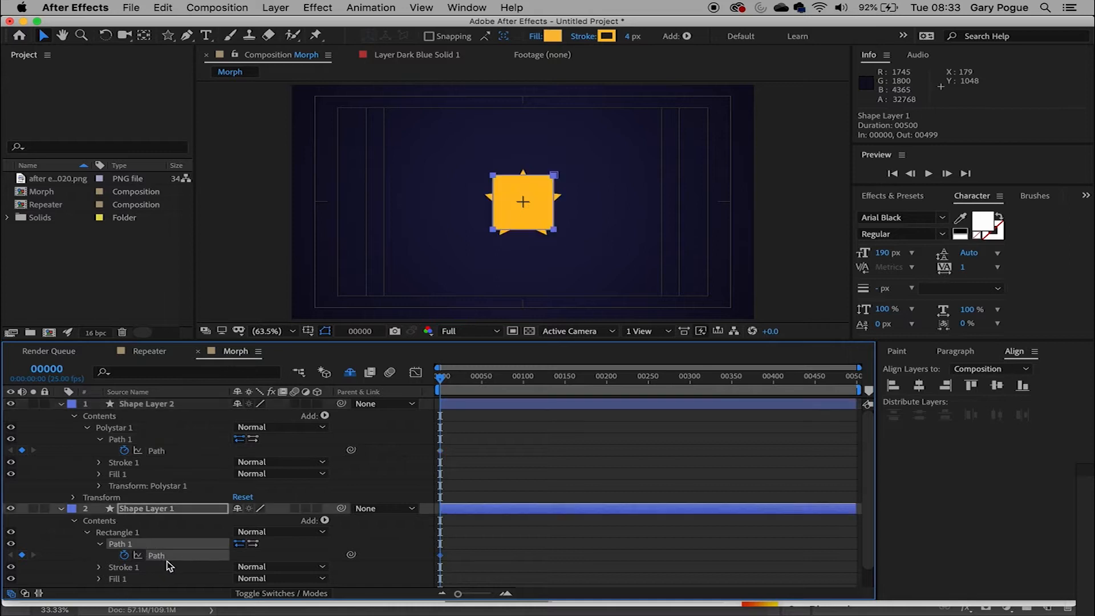
left_click_drag(459, 546, 429, 566)
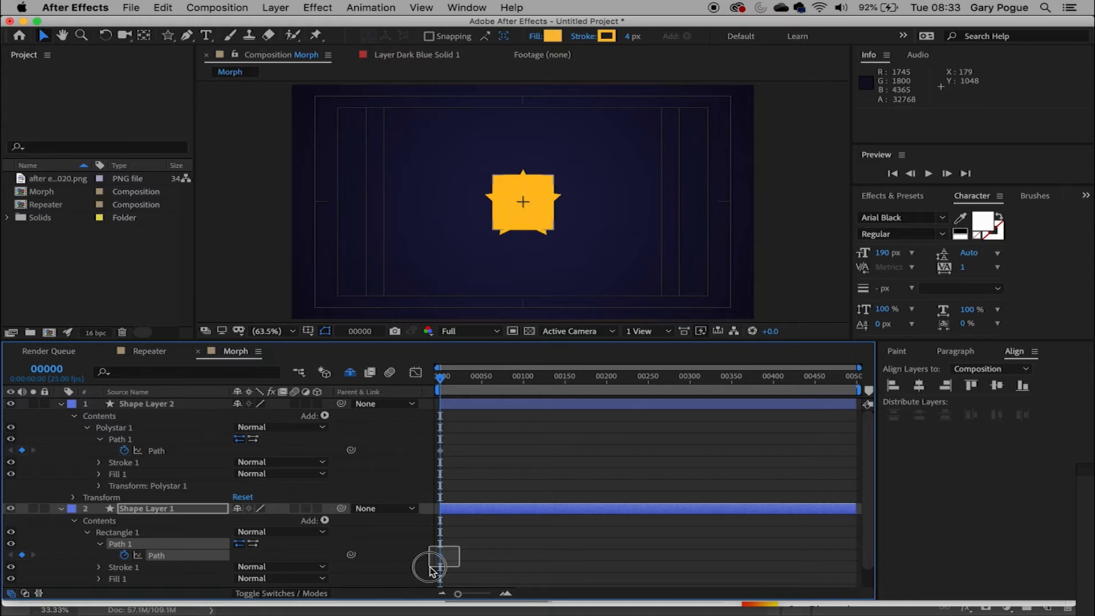
left_click_drag(429, 566, 429, 566)
key("super+c")
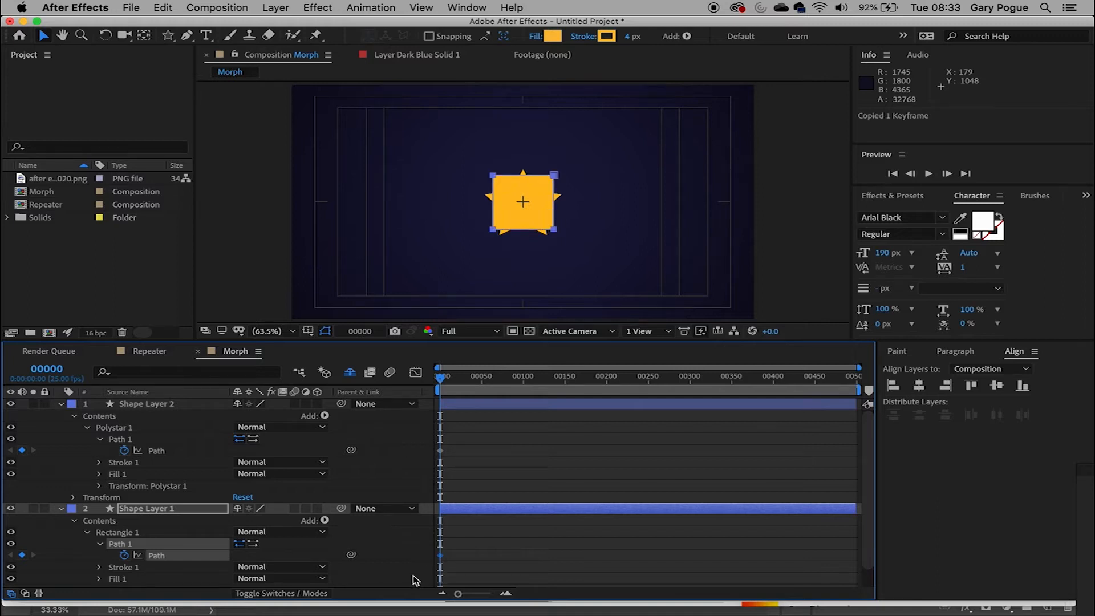
left_click_drag(444, 387, 473, 381)
left_click(171, 455)
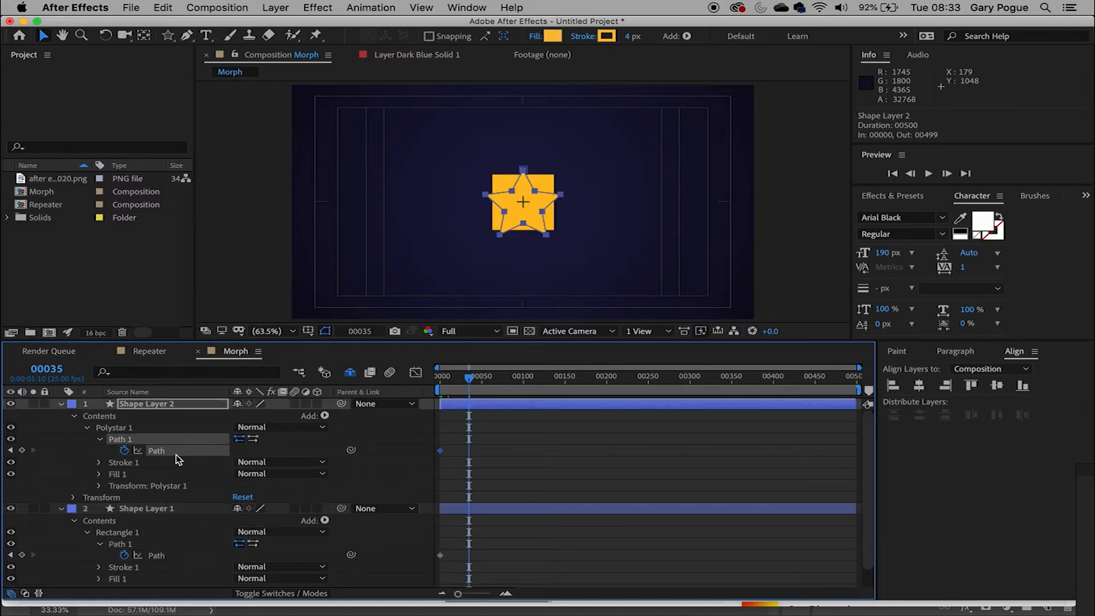
key("super+v")
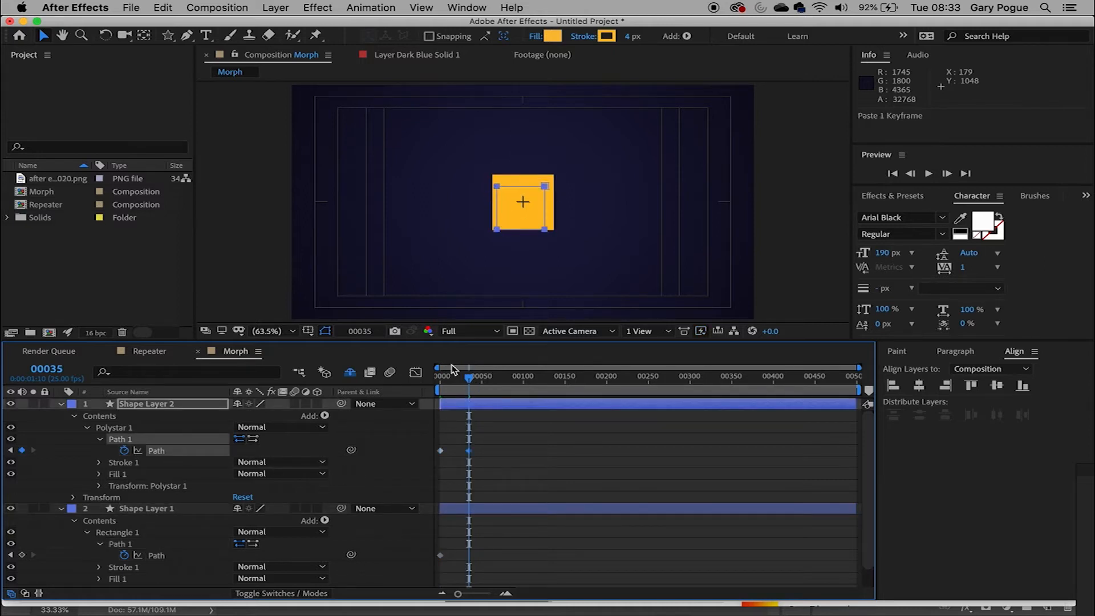
Step: Hide the rectangle layer and preview the star morph with the work area ending at about frame 50
left_click_drag(466, 384, 436, 407)
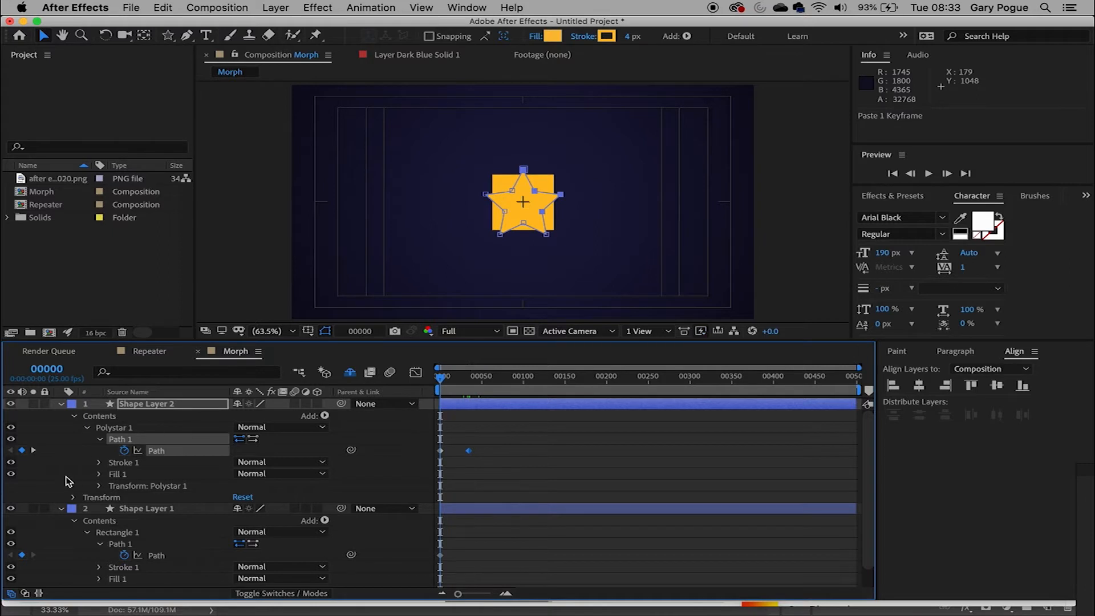
left_click(10, 508)
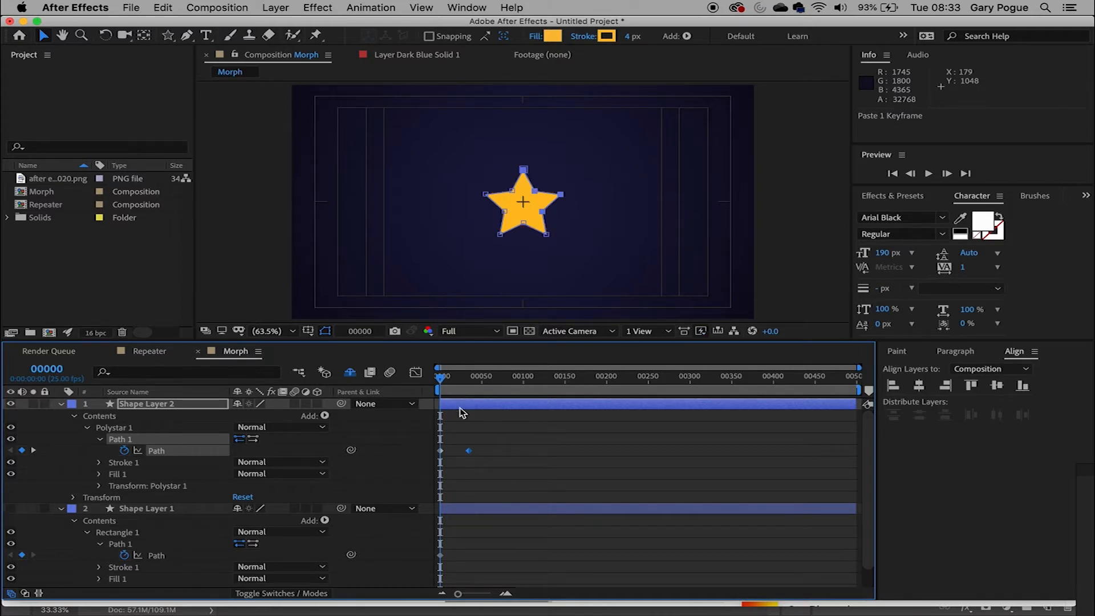
left_click_drag(440, 381, 393, 410)
left_click_drag(448, 380, 482, 384)
key("n")
key("space")
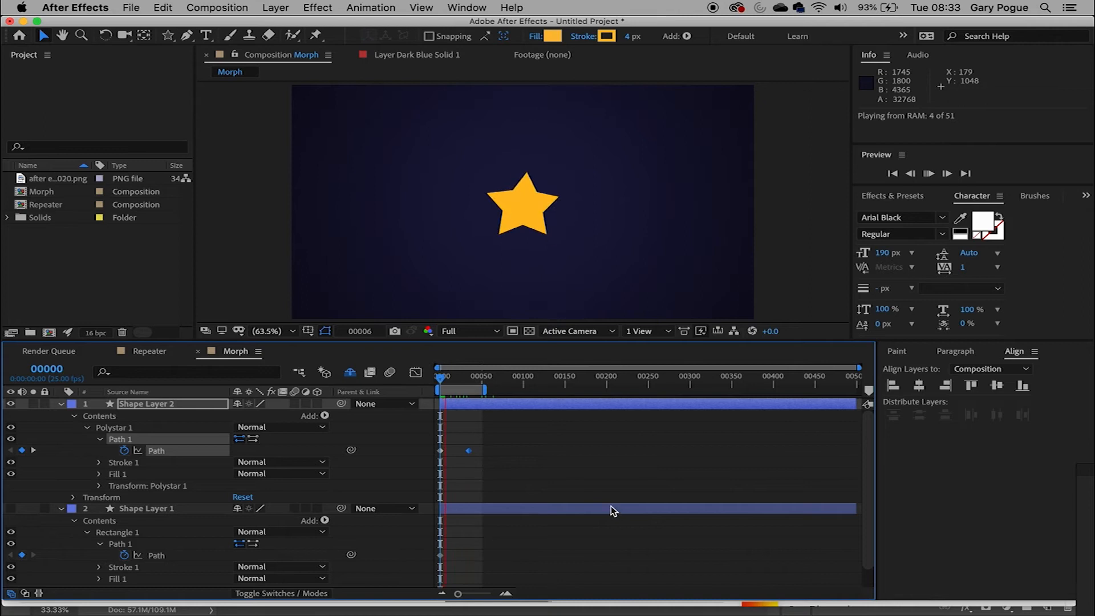
Step: Move the star's second Path keyframe to frame 10 and preview with the work area ending at frame 23
left_click_drag(459, 595, 483, 597)
left_click_drag(556, 451, 473, 457)
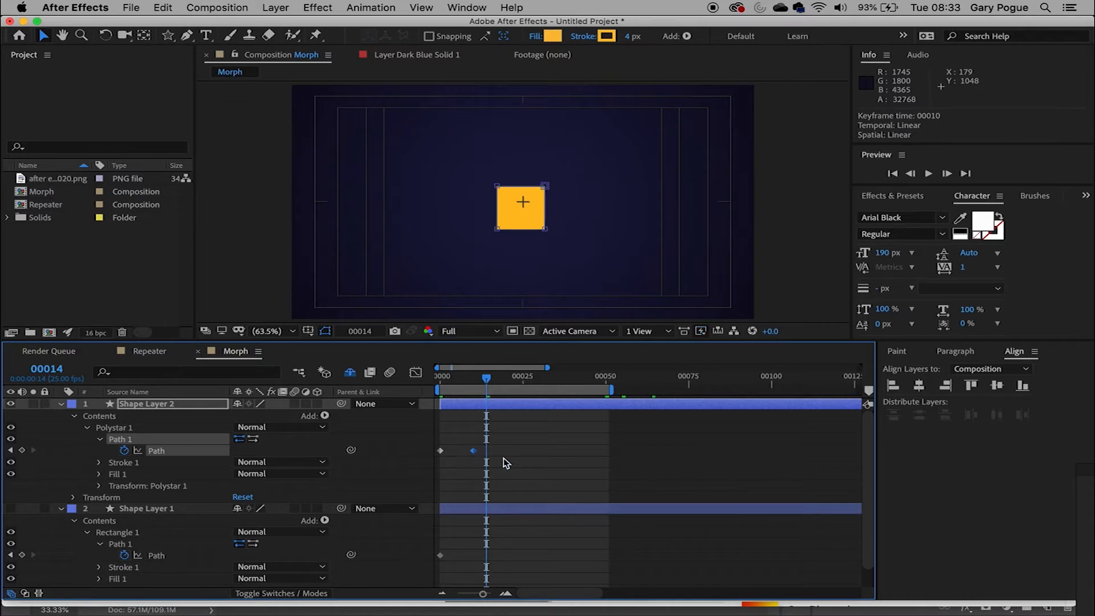
left_click_drag(489, 379, 516, 383)
key("n")
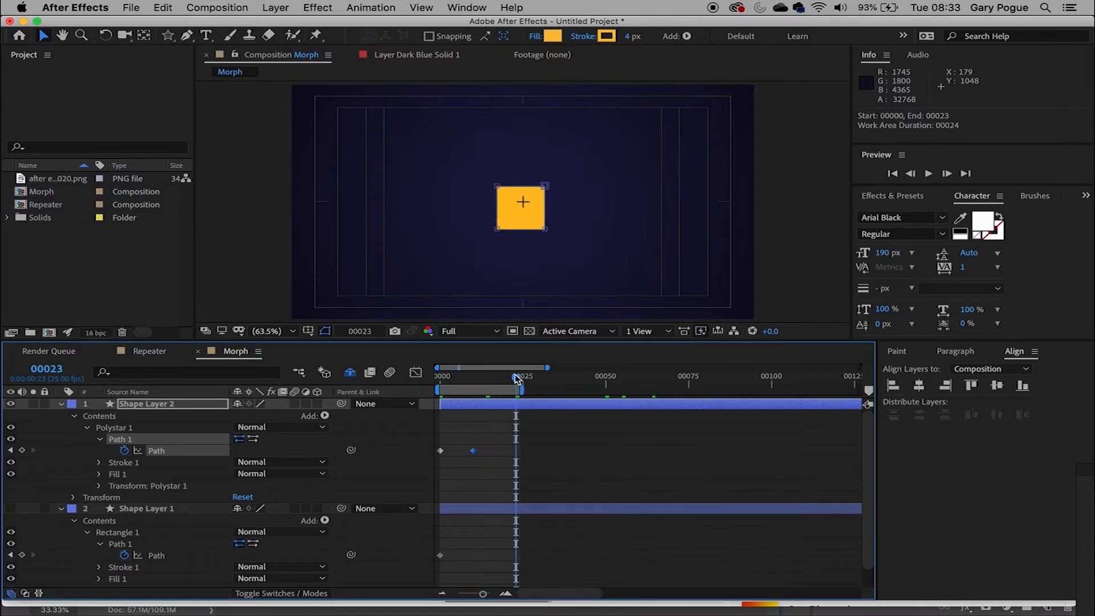
key("space")
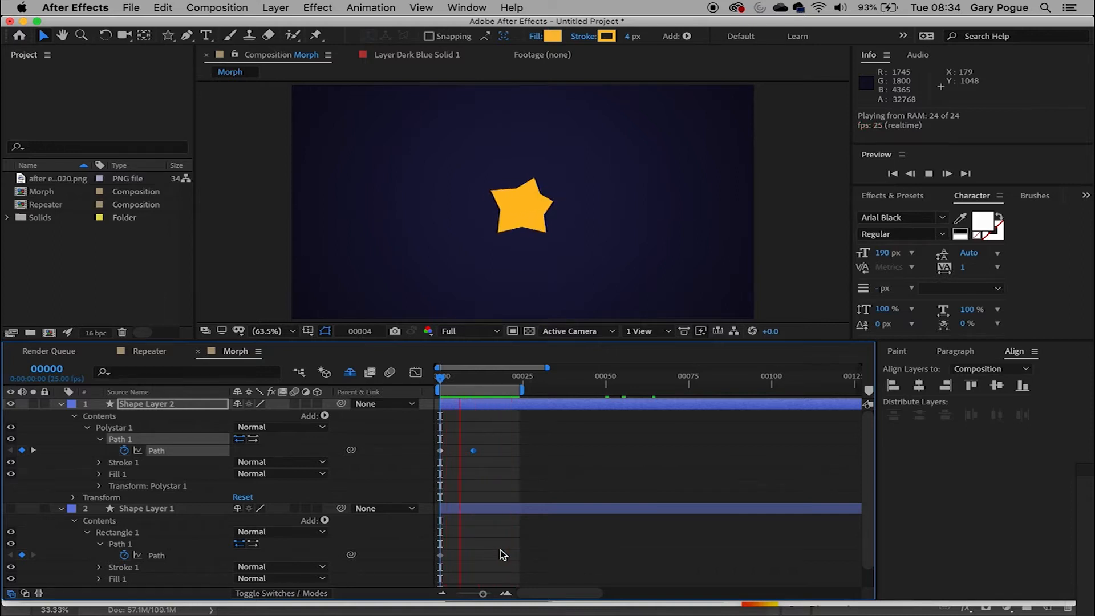
Step: Shift both of the star's Path keyframes to start at frame 5 and end at frame 15, and preview the morph
left_click_drag(484, 428, 457, 451)
key("space")
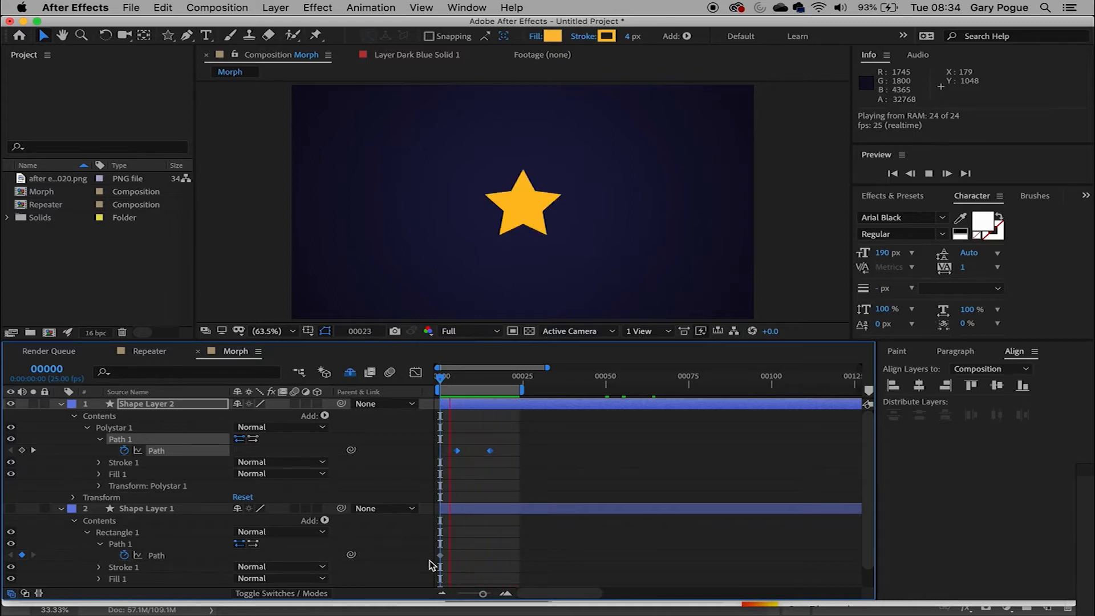
key("space")
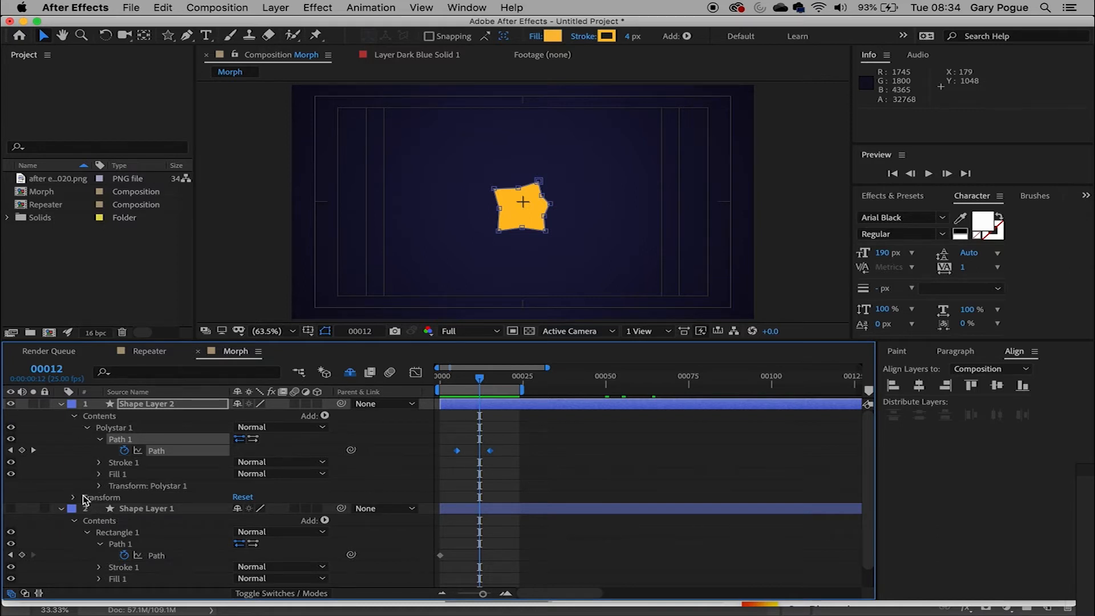
Step: Set a Rotation keyframe of 0° at frame 5 in the morphing star's Polystar 1 transform
left_click(99, 486)
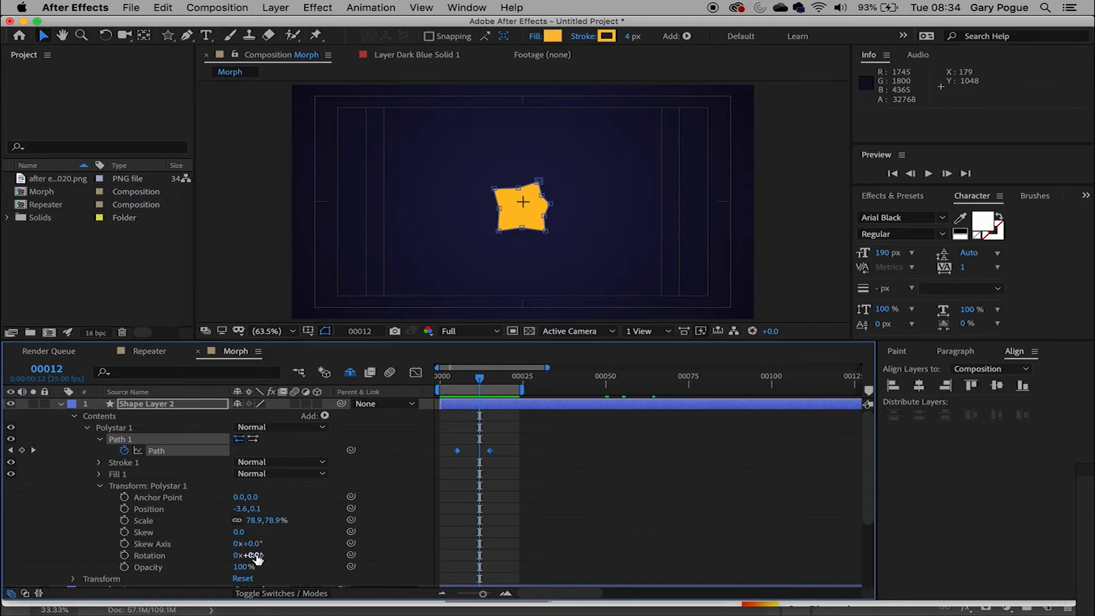
left_click_drag(473, 388, 456, 387)
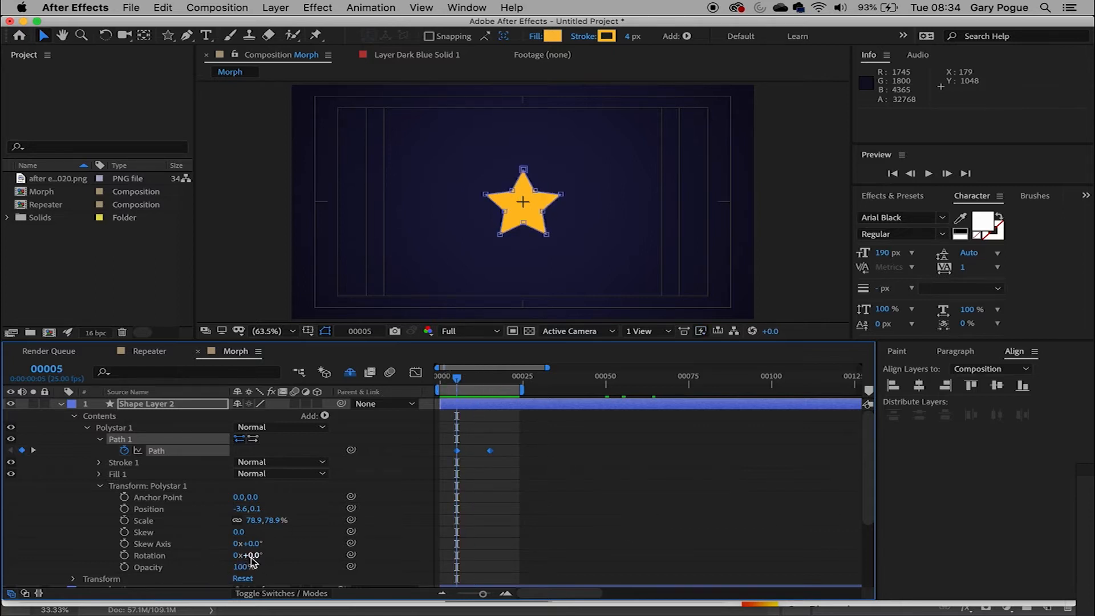
left_click_drag(251, 556, 291, 559)
key("super+z")
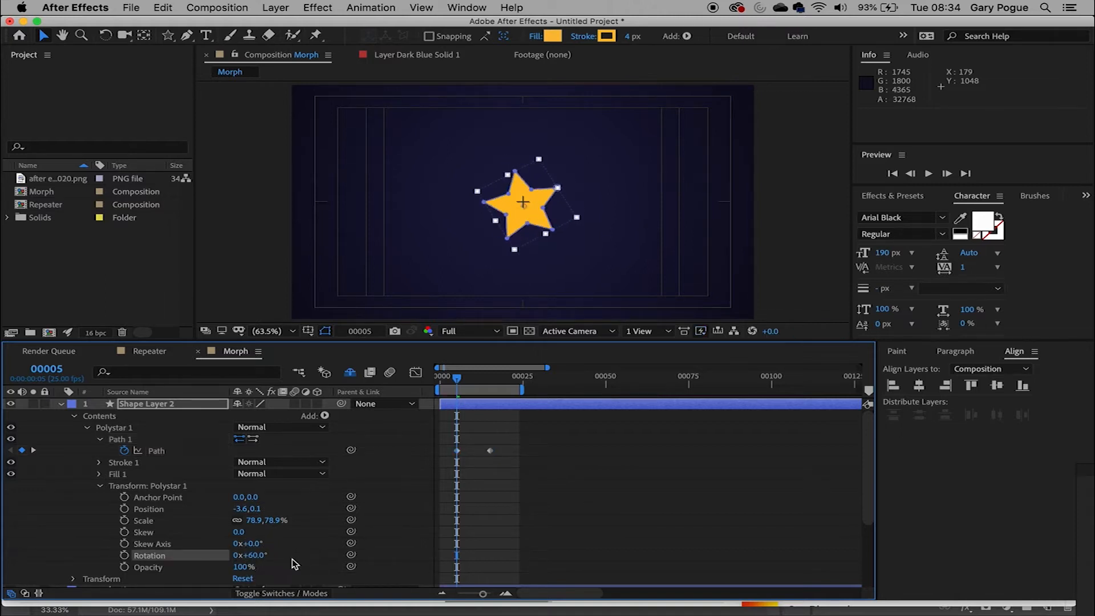
left_click(125, 556)
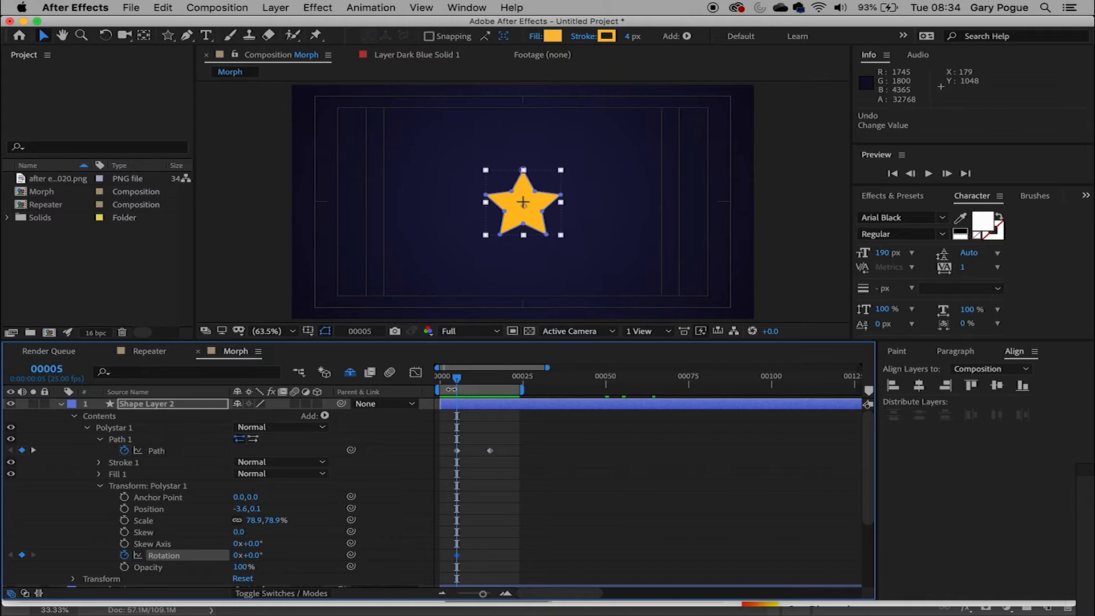
Step: Set the star's Polystar Rotation to 90° at frame 15 and preview the spinning morph
left_click_drag(459, 386, 490, 380)
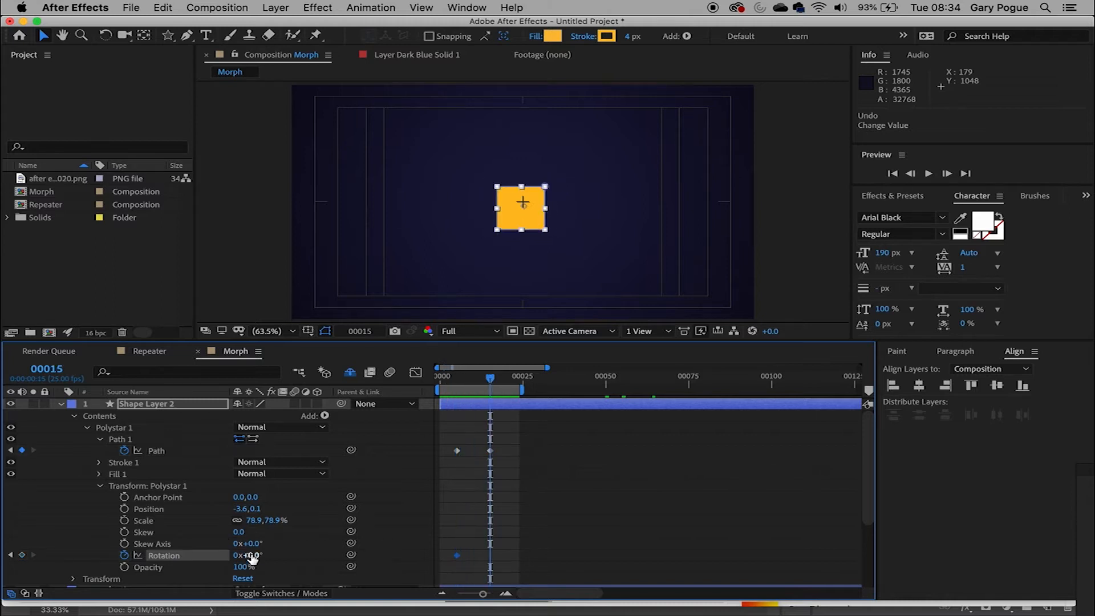
left_click_drag(251, 561, 326, 561)
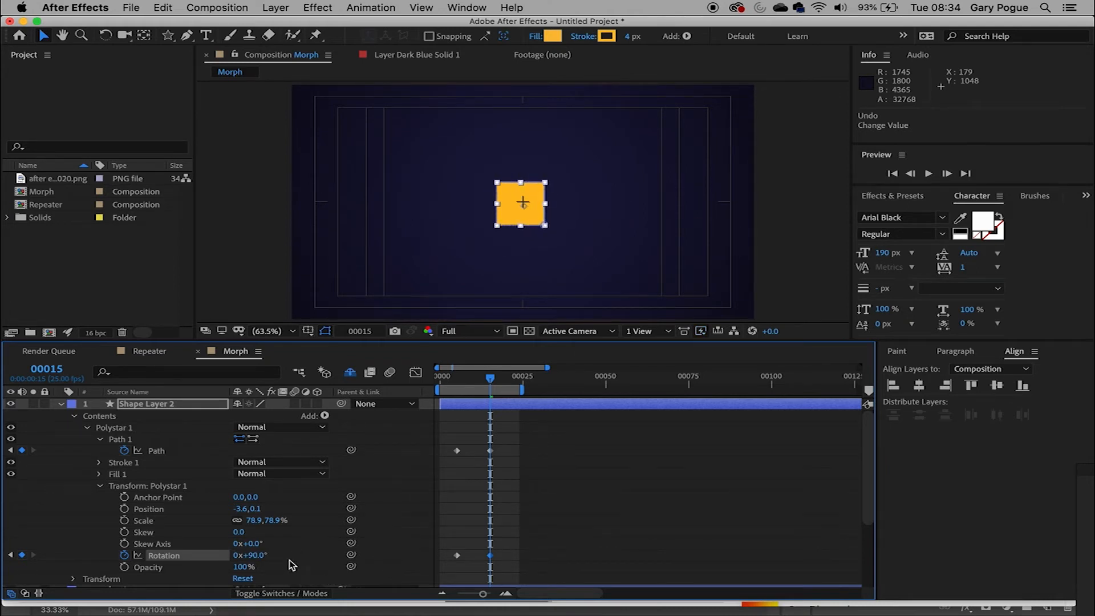
left_click(259, 560)
type("90")
key("Return")
key("space")
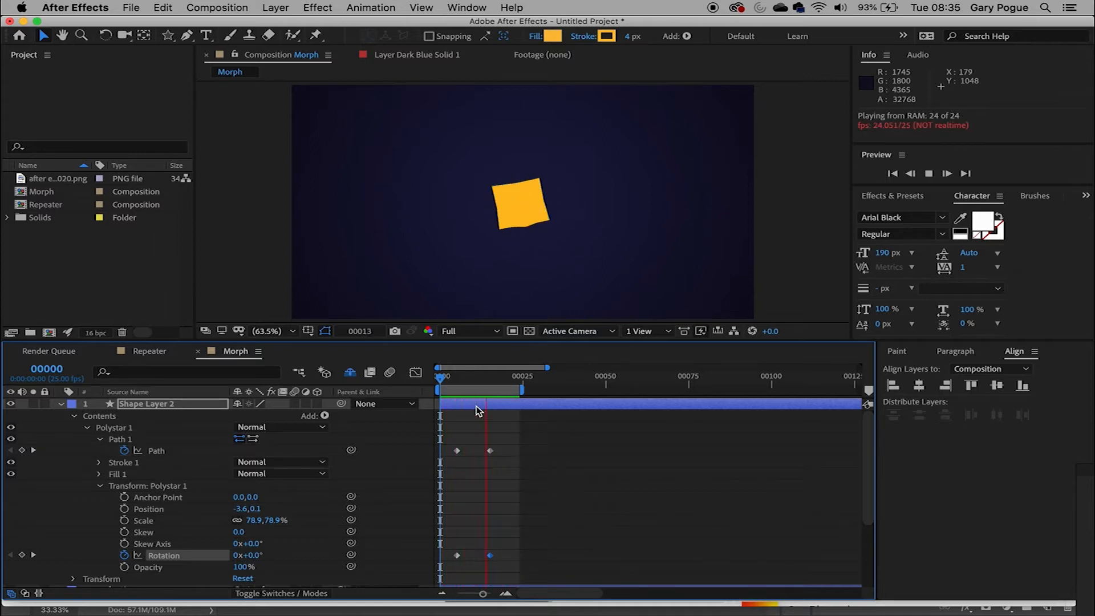
key("space")
Step: Collapse both shape layers and draw a new star with an outer radius of about 170 beside the square on its own layer
left_click(59, 404)
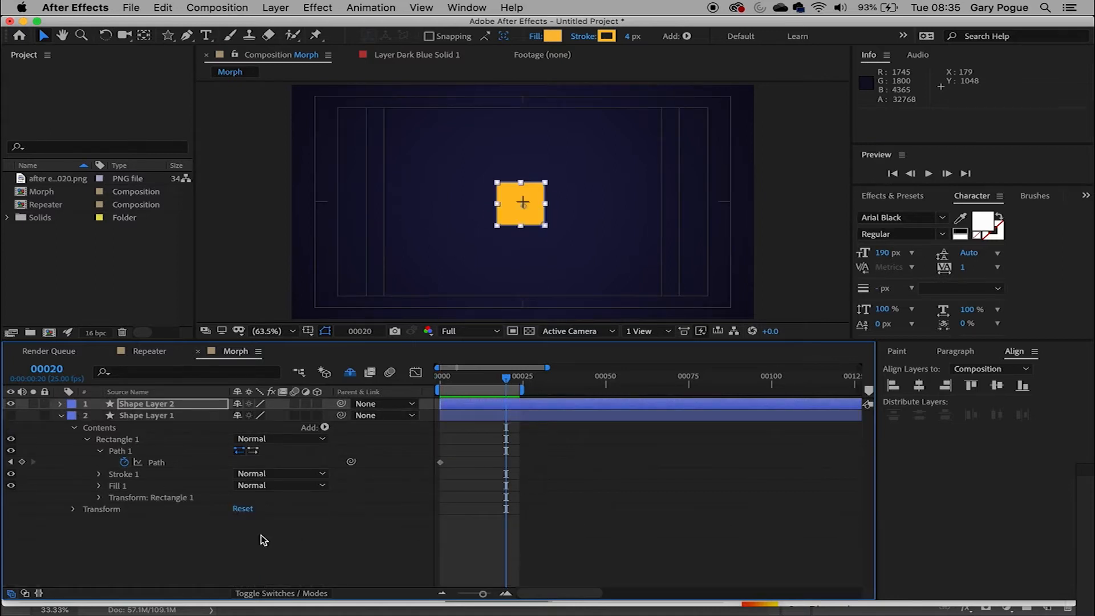
left_click(60, 415)
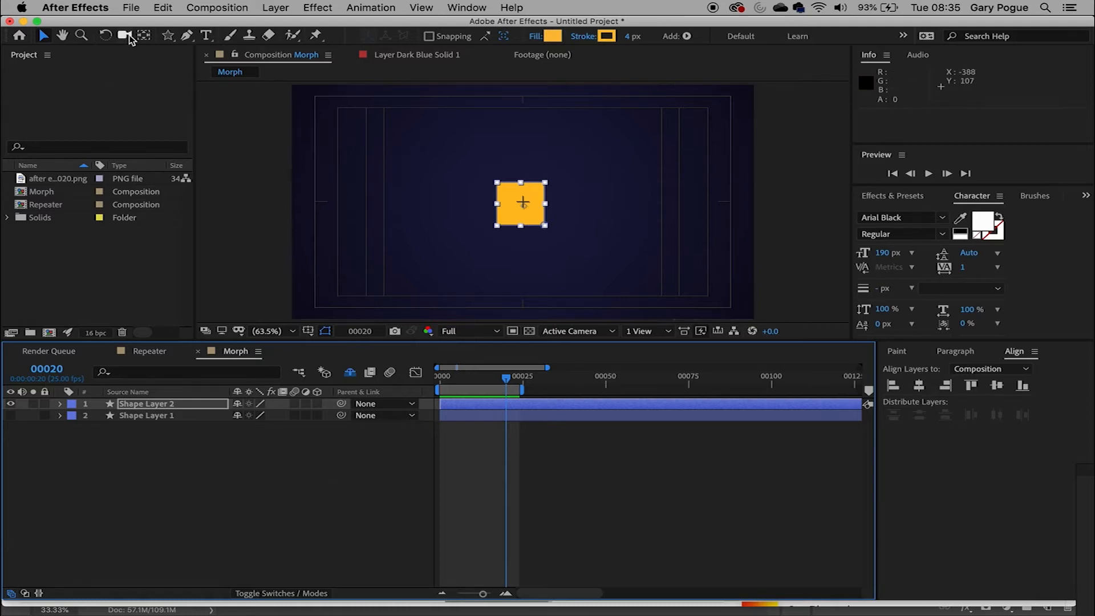
left_click(167, 37)
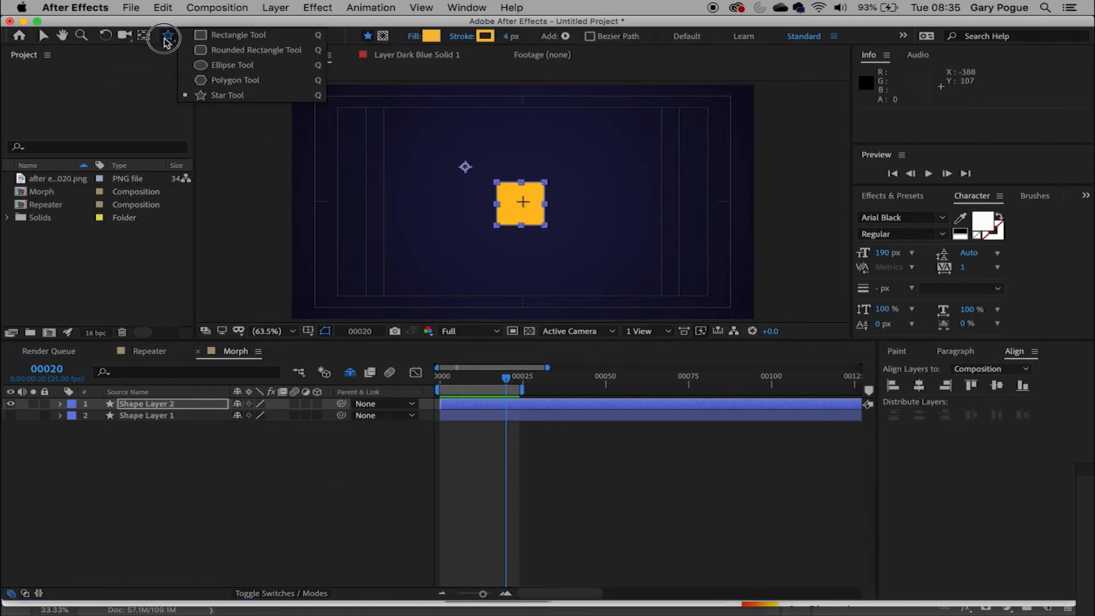
left_click_drag(166, 41, 221, 98)
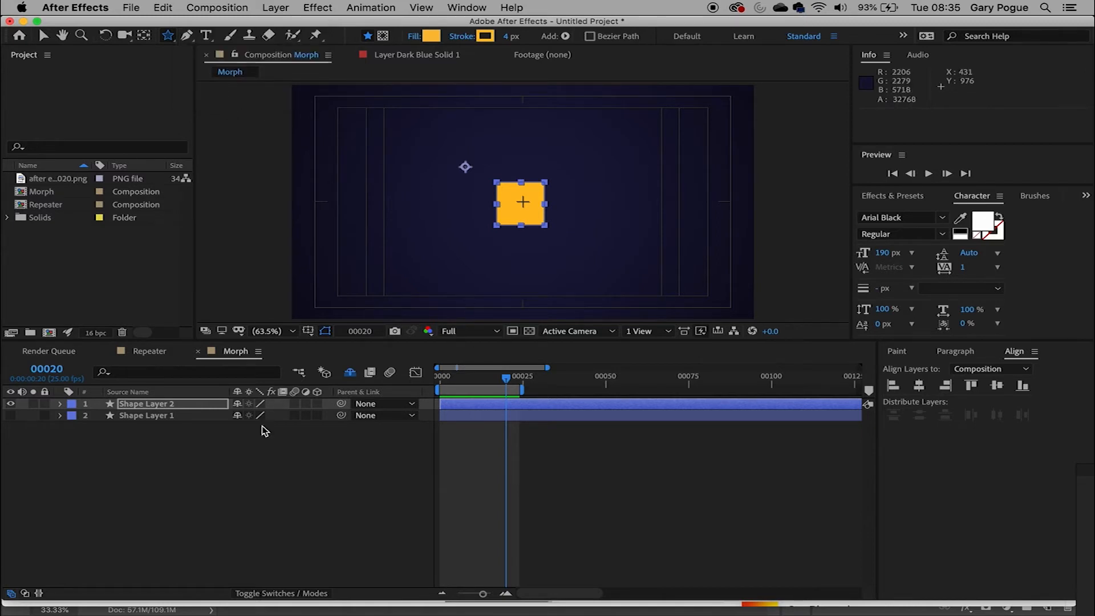
left_click(211, 445)
left_click_drag(423, 182, 448, 208)
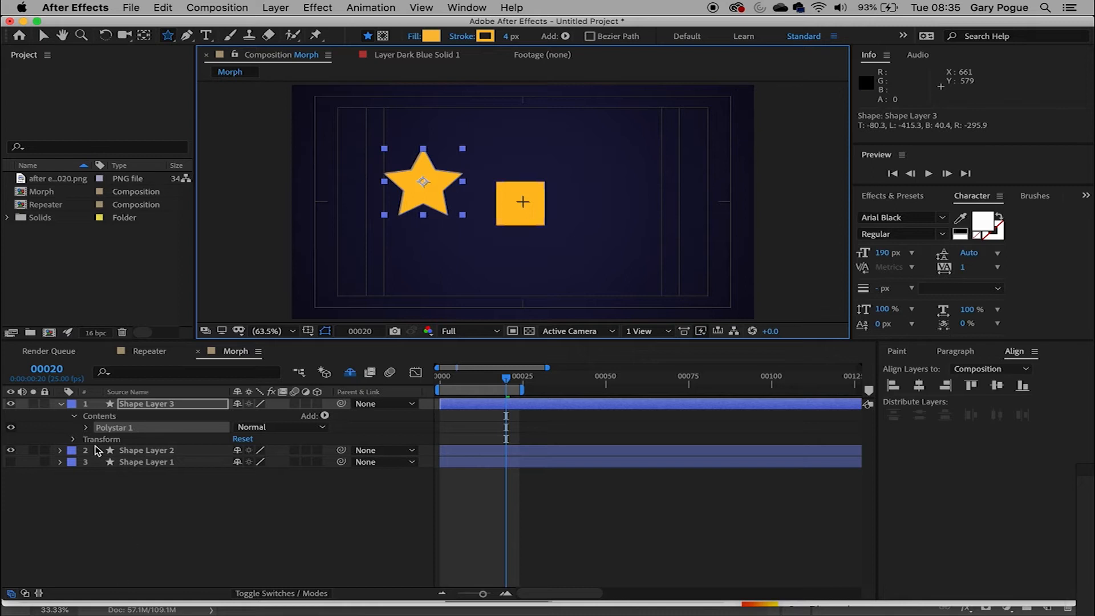
Step: Set the new star's Points to 3 in its Polystar Path to turn it into a triangle
left_click(87, 427)
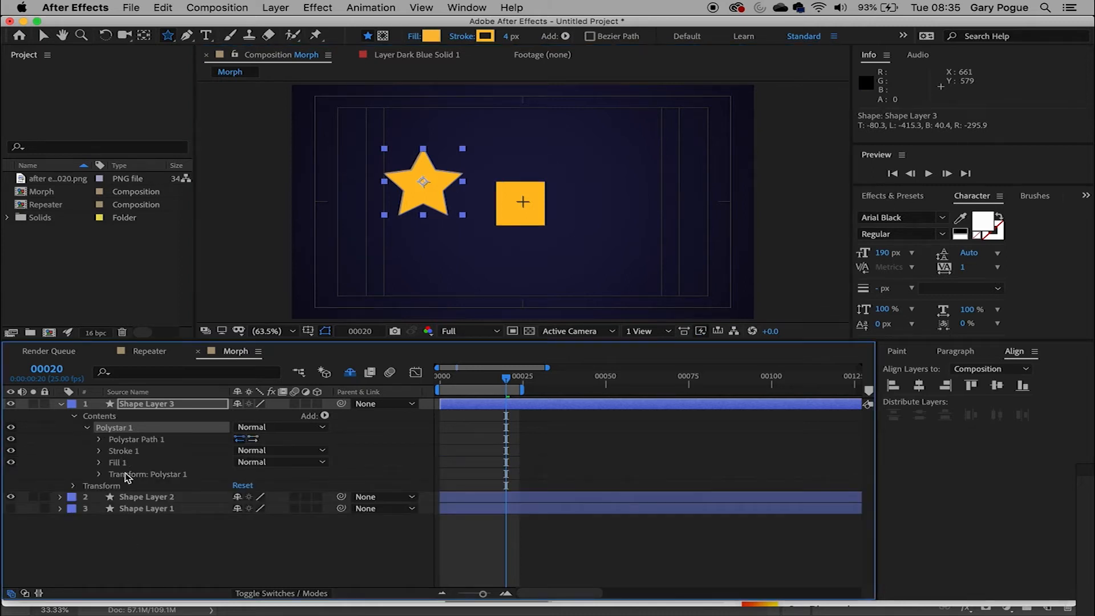
left_click(99, 451)
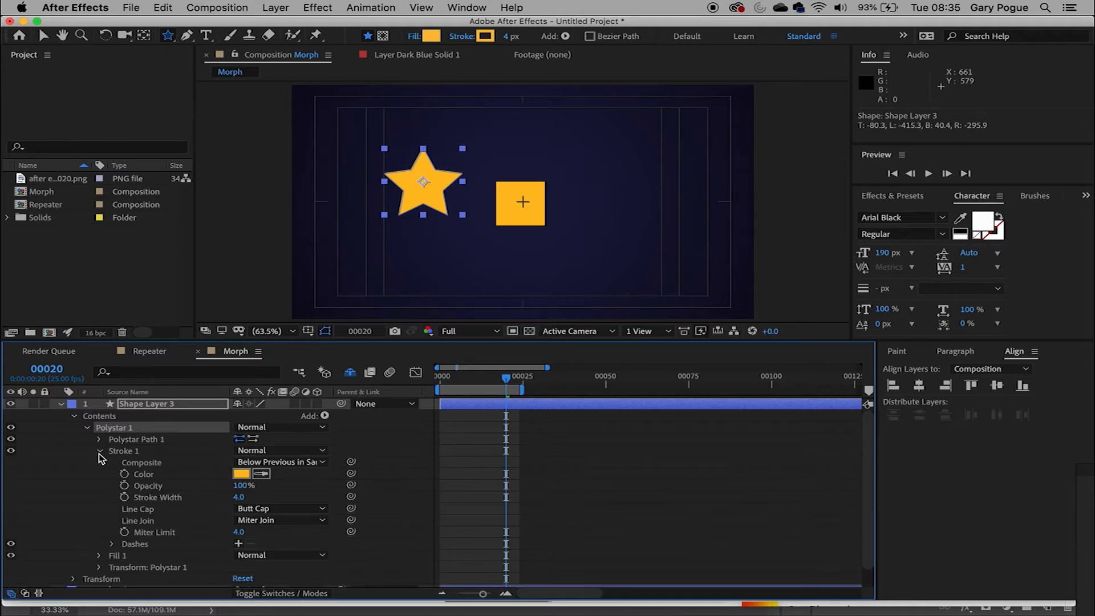
left_click(99, 440)
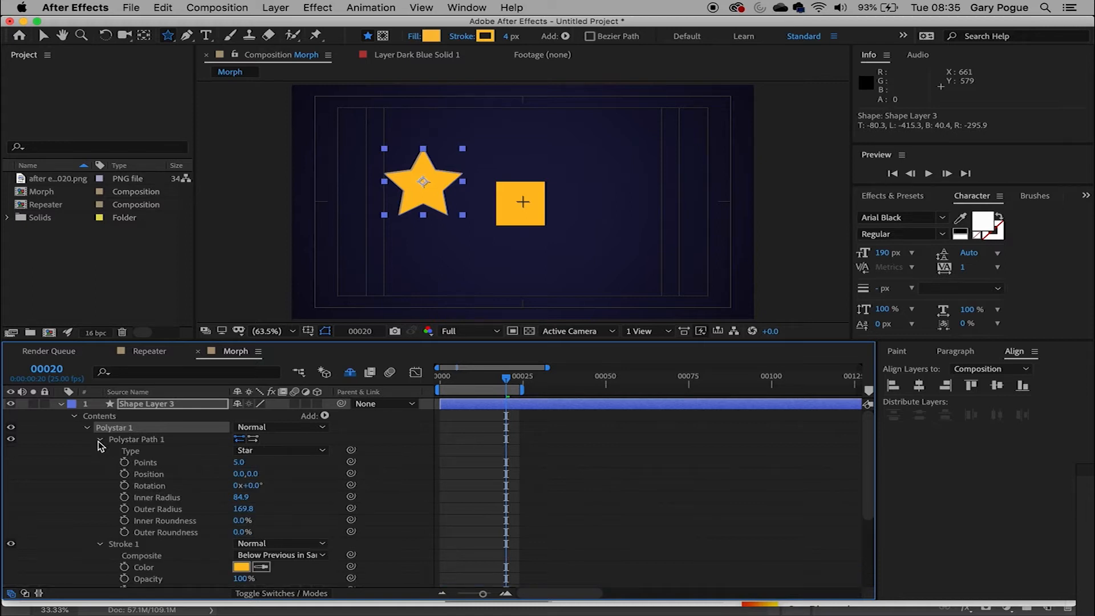
left_click_drag(242, 465, 234, 461)
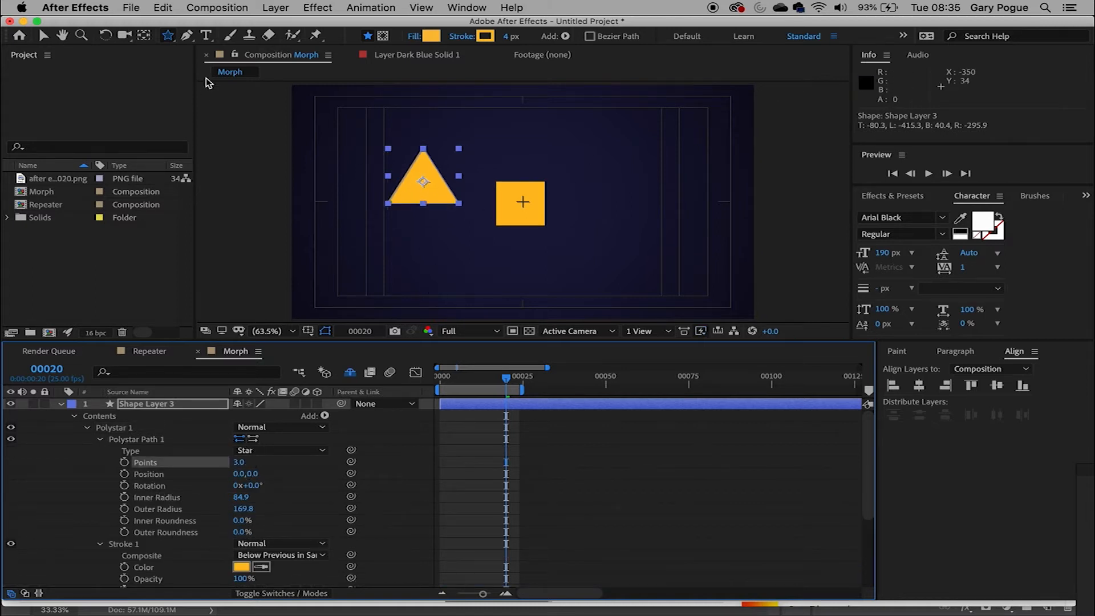
Step: Center the triangle horizontally and vertically in the composition and enlarge it slightly
left_click(46, 36)
left_click(919, 386)
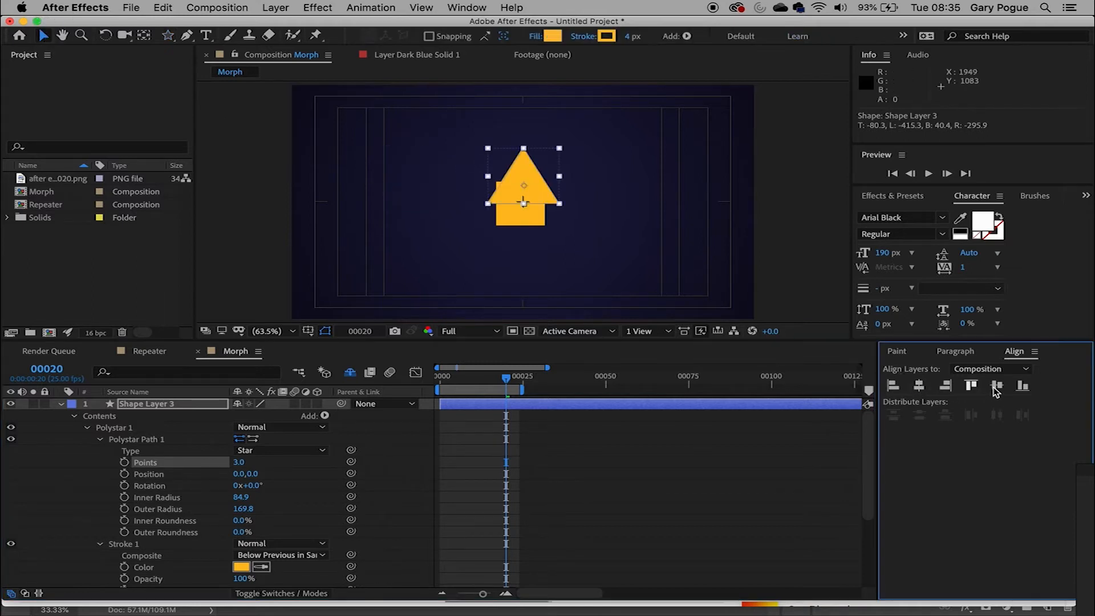
left_click(997, 387)
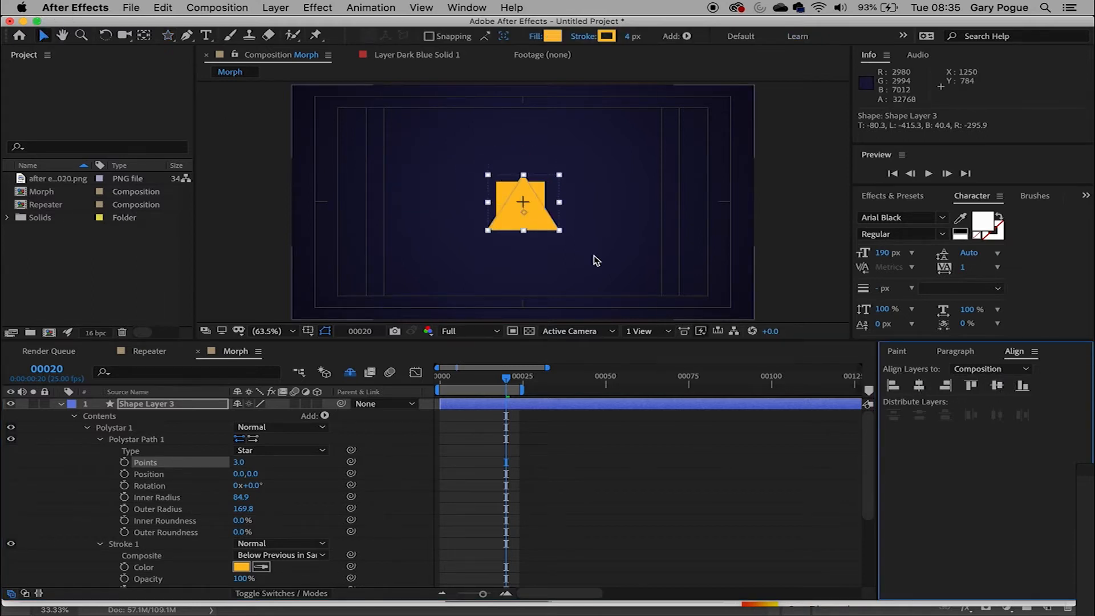
left_click_drag(559, 178, 561, 173)
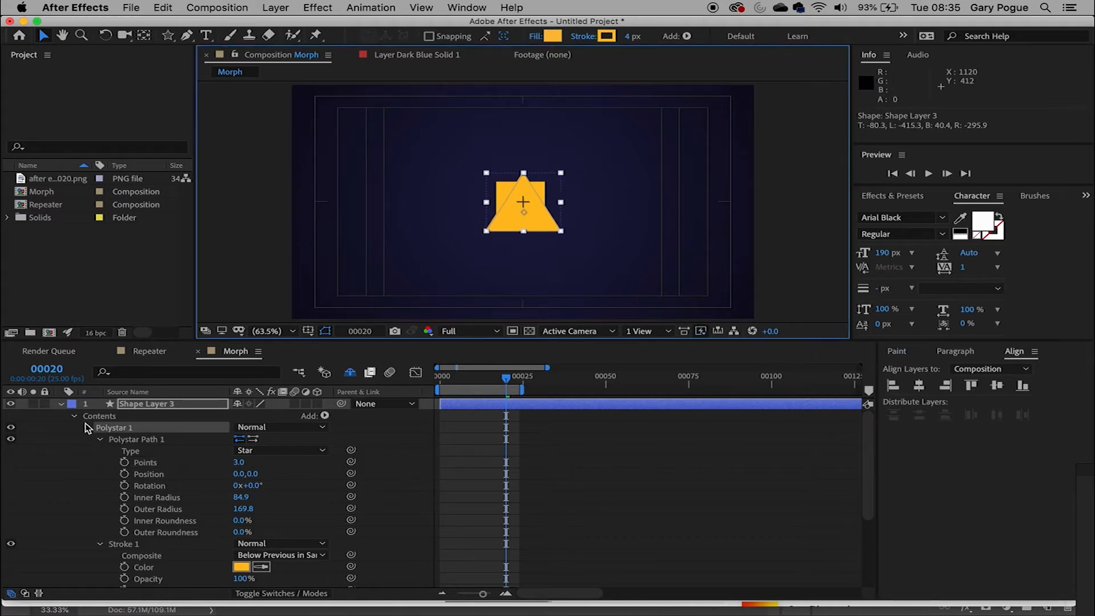
Step: Convert the triangle's Polystar Path 1 to a Bezier path
right_click(120, 435)
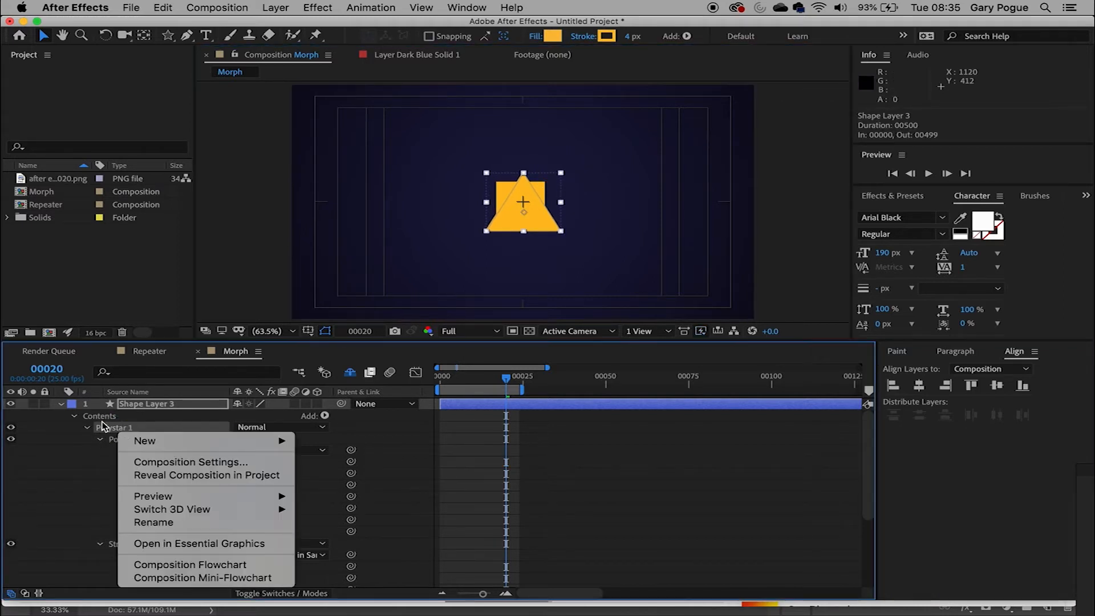
left_click(103, 427)
left_click(100, 439)
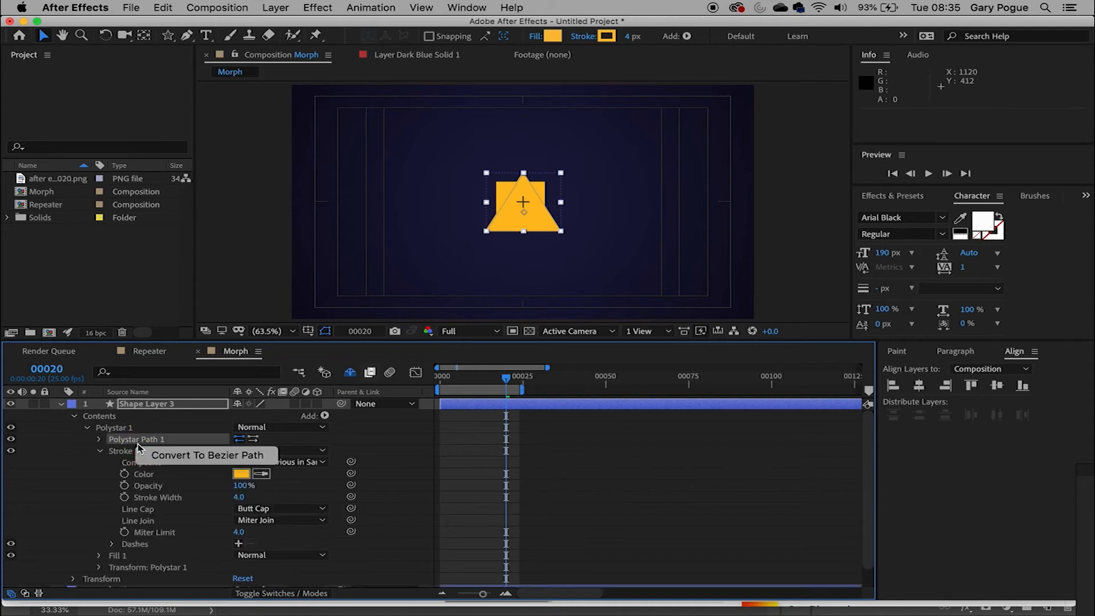
left_click(143, 453)
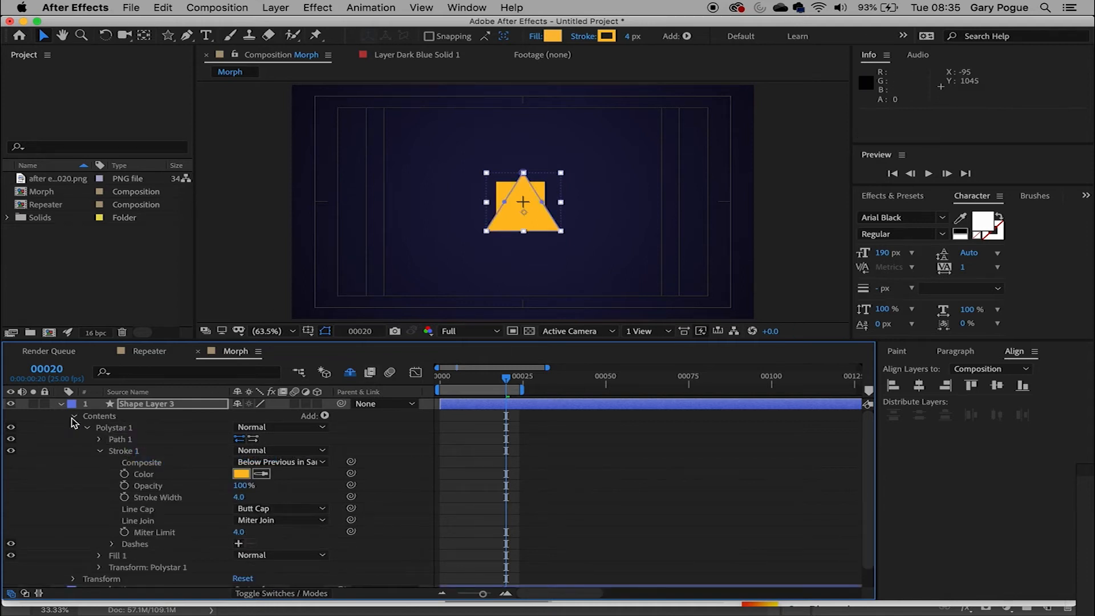
Step: Add a Path keyframe to the triangle at frame 0 and copy it
left_click(61, 404)
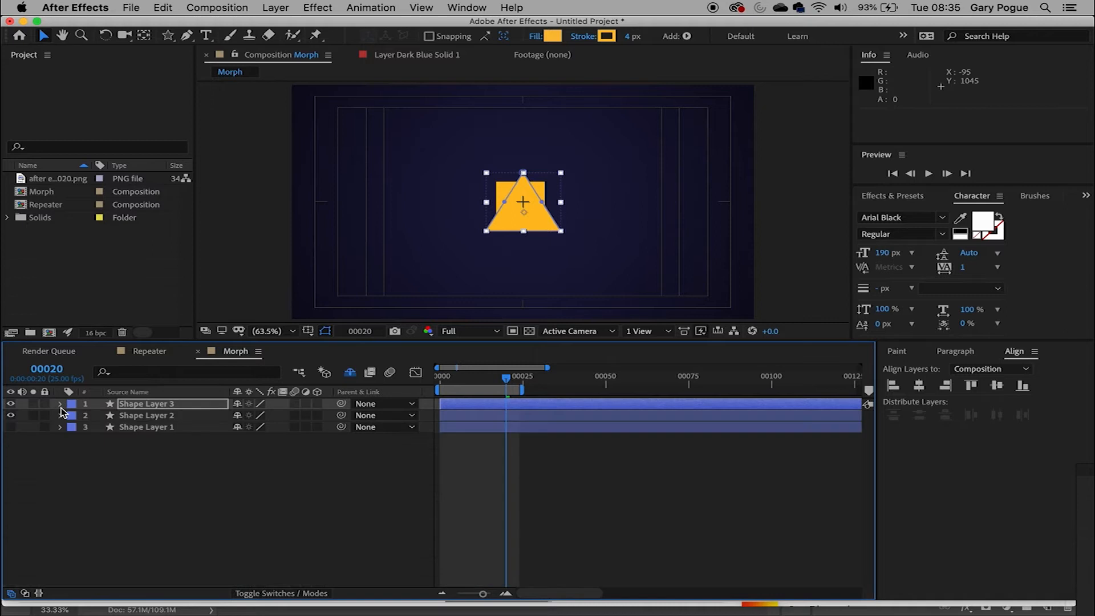
left_click(60, 404)
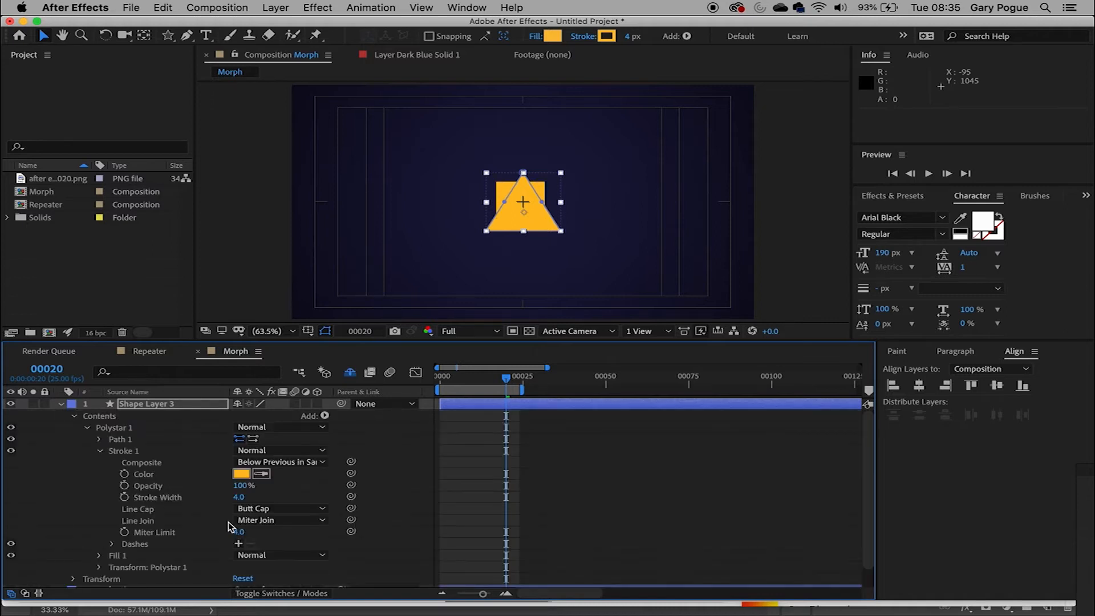
left_click_drag(461, 380, 389, 383)
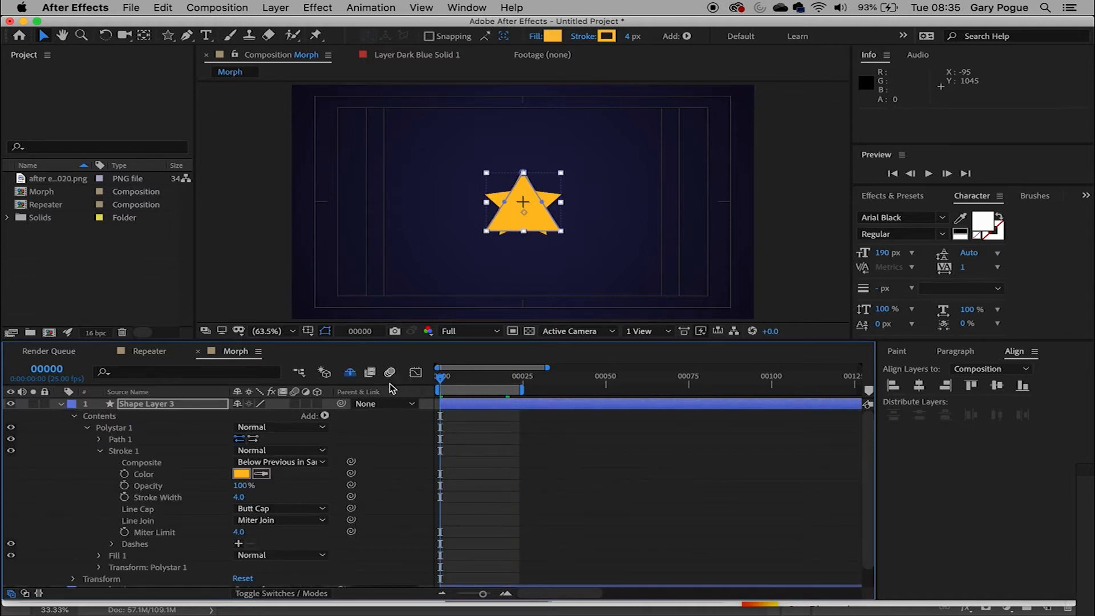
left_click(100, 439)
left_click(124, 450)
key("super+c")
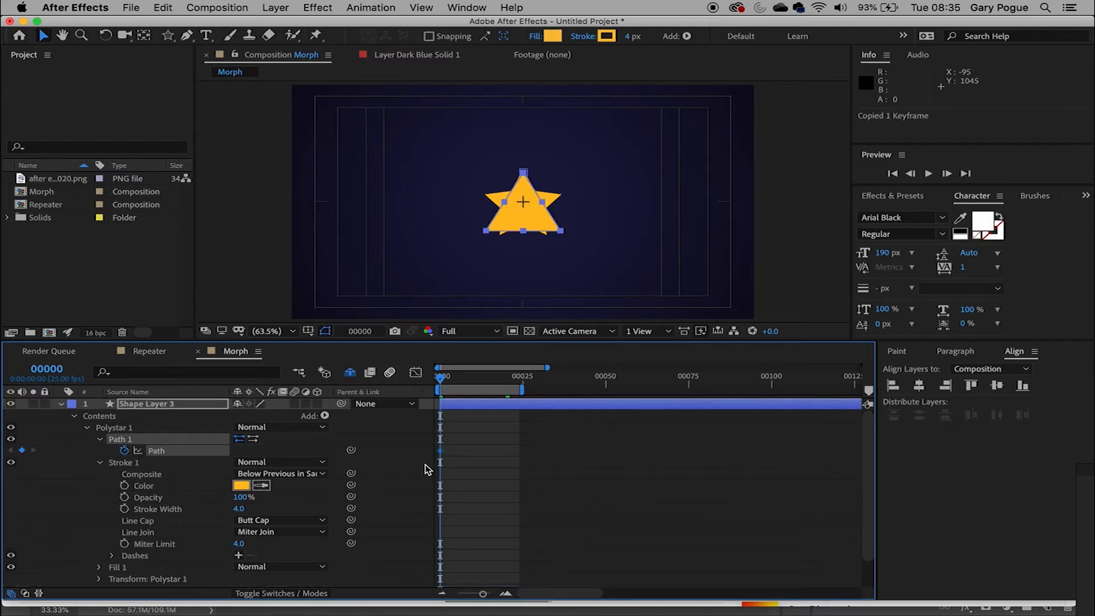
Step: Expand Shape Layer 2, extend the work area to end at frame 27, and move the current time to frame 24
left_click(60, 404)
left_click(153, 417)
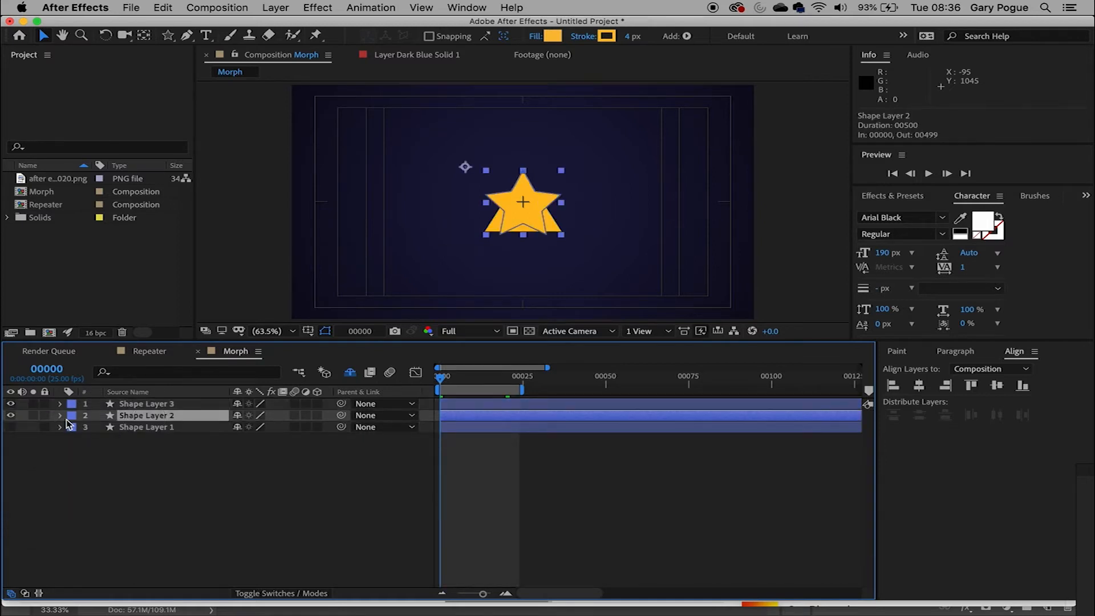
left_click(59, 416)
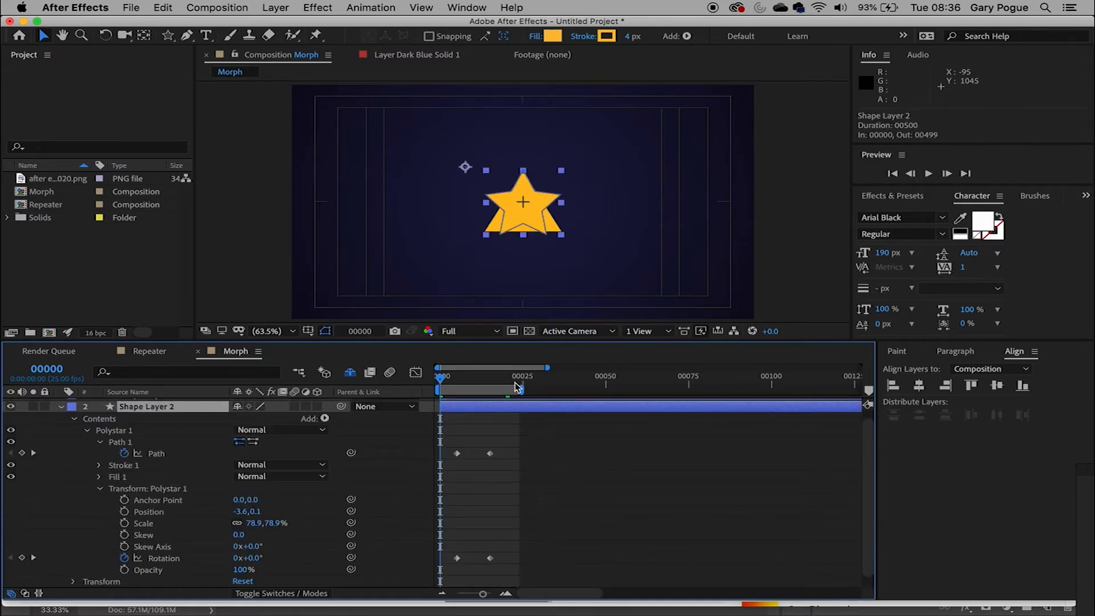
mouse_move(527, 389)
left_mouse_down()
mouse_move(539, 390)
mouse_move(519, 387)
left_mouse_up()
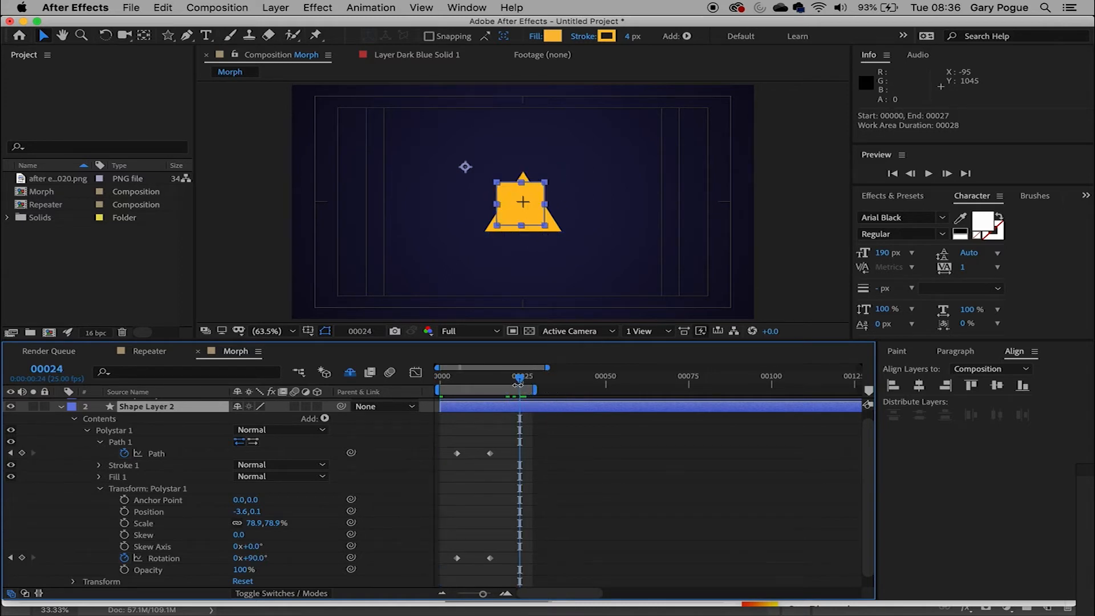
key("super+v")
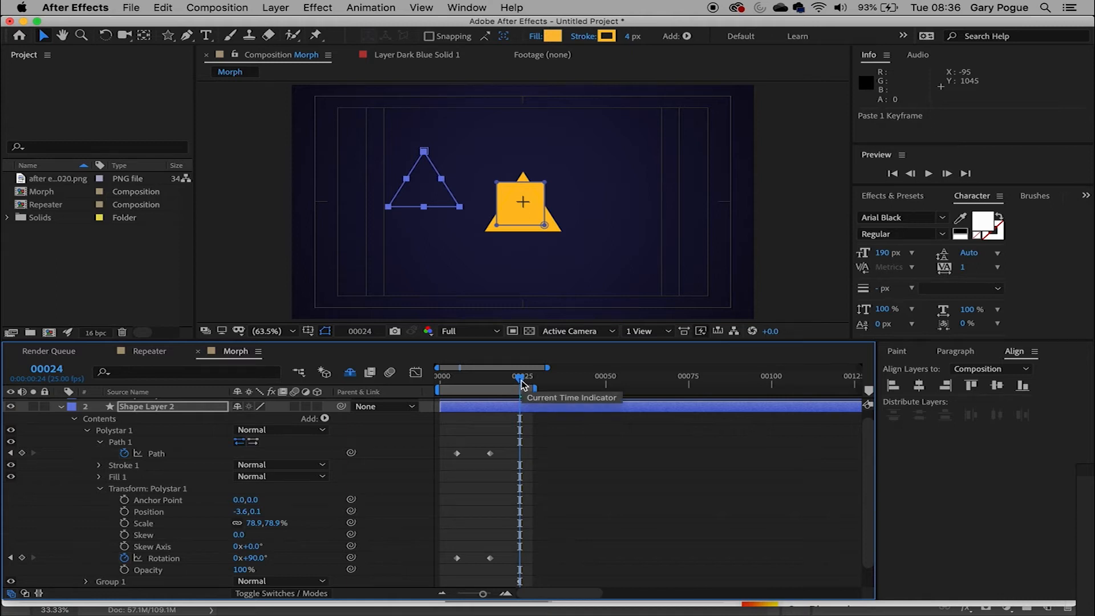
left_click(156, 454)
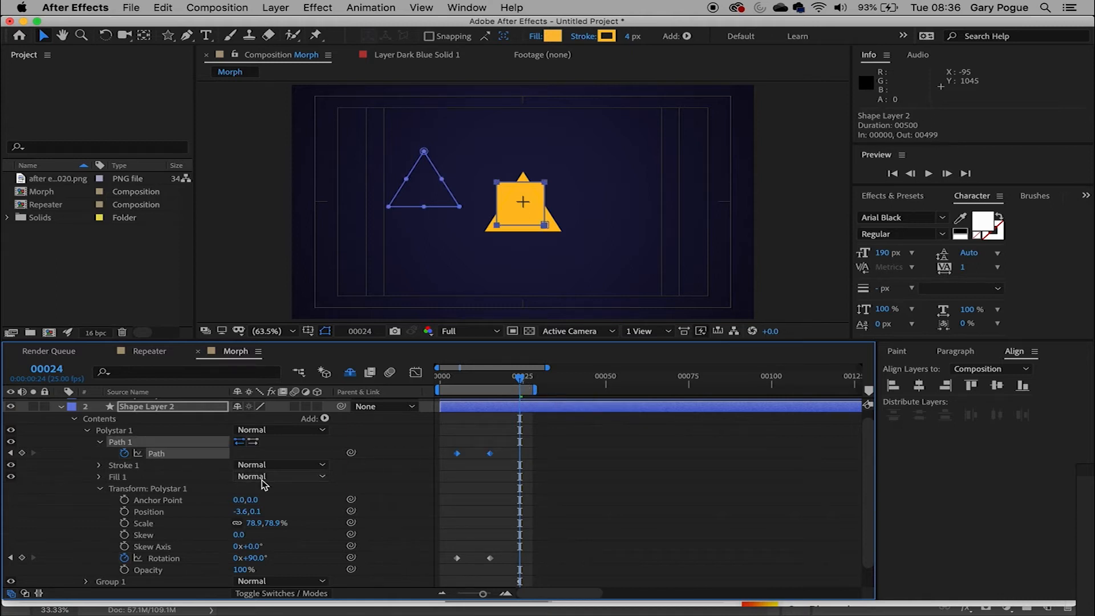
key("super+z")
Step: Paste the triangle's keyframe into Shape Layer 2's Path property at frame 24, and return to frame 15 to compare the shapes
left_click(162, 458)
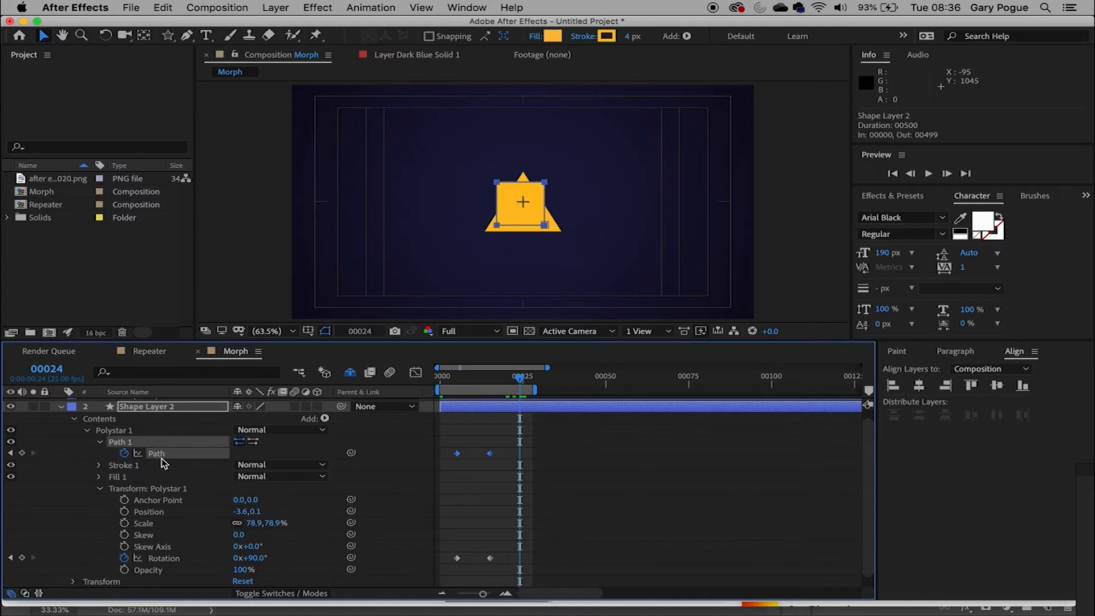
key("super+v")
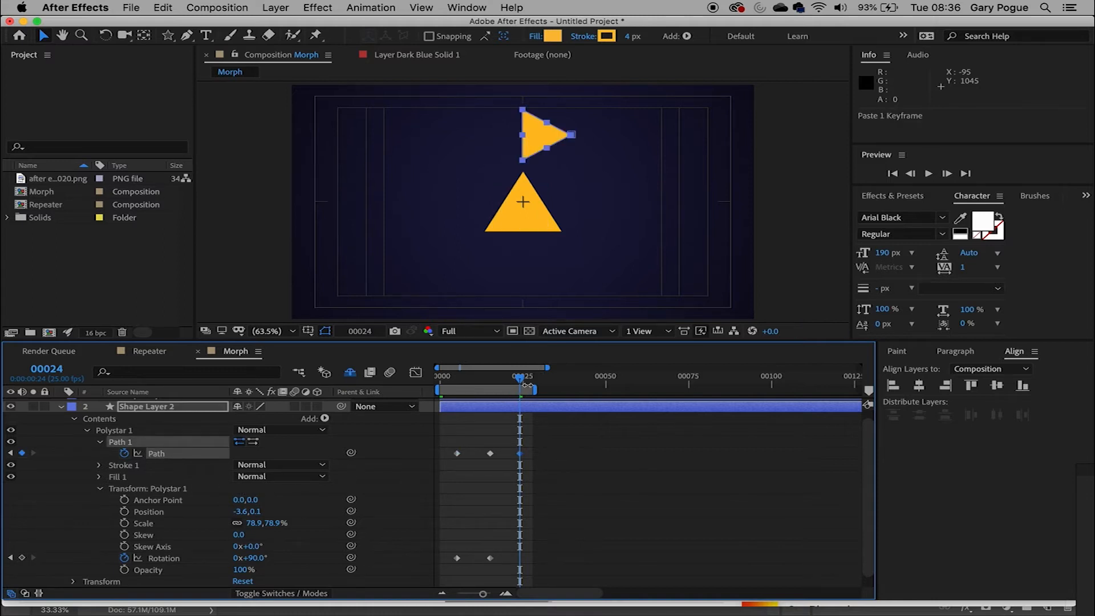
left_click_drag(520, 382, 490, 436)
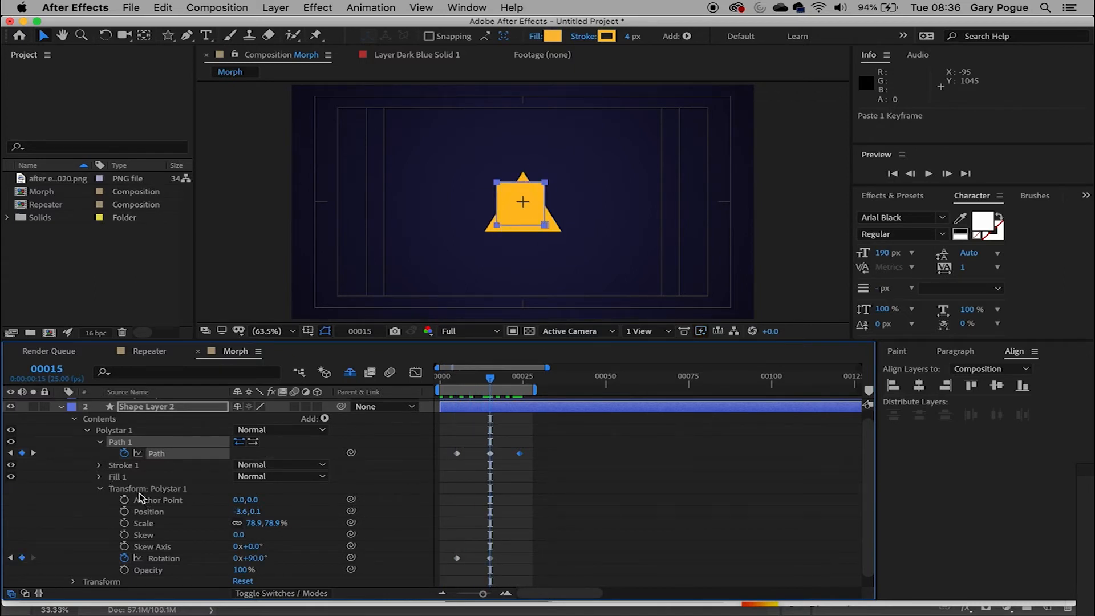
scroll(142, 501, "down", 1)
scroll(118, 530, "up", 2)
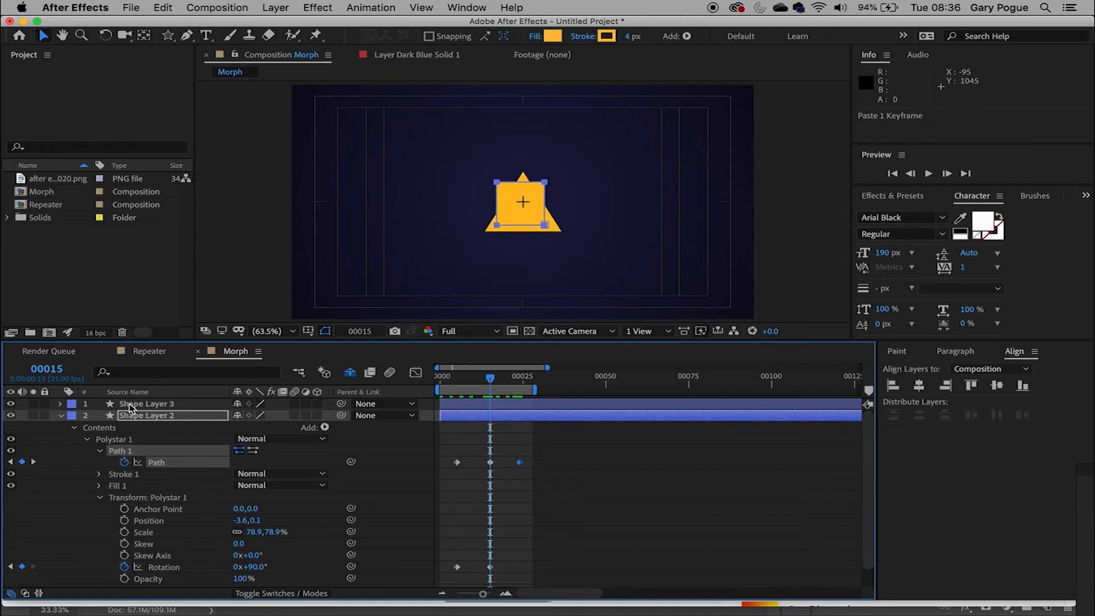
Step: Hide Shape Layer 3 and add a Position keyframe to Shape Layer 2's Polystar 1 at frame 15
left_click(11, 404)
mouse_move(488, 387)
left_mouse_down()
mouse_move(518, 387)
mouse_move(488, 391)
left_mouse_up()
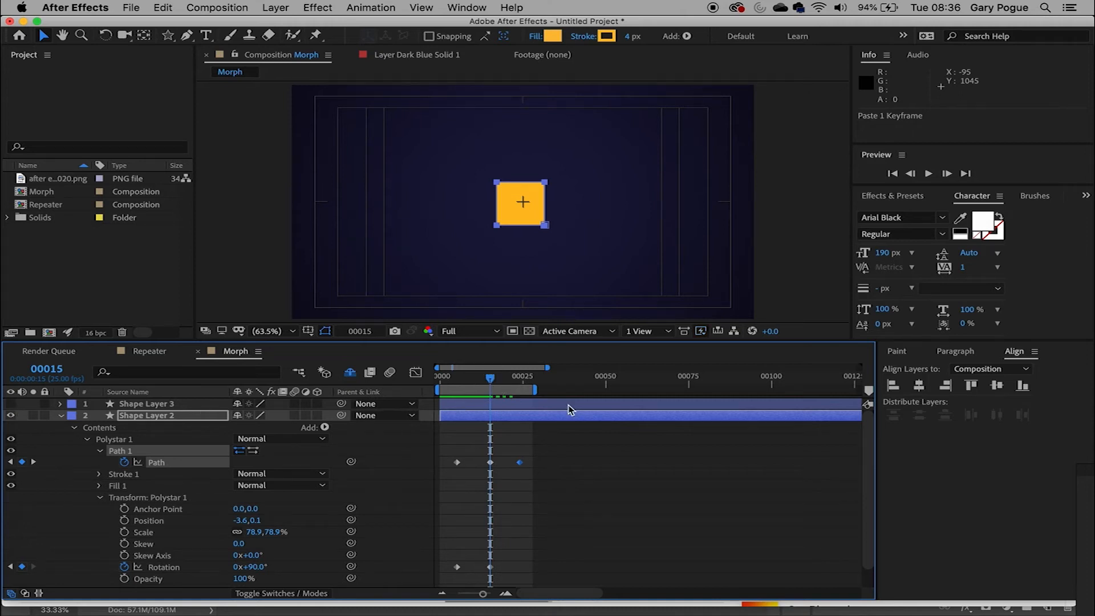
scroll(161, 549, "down", 2)
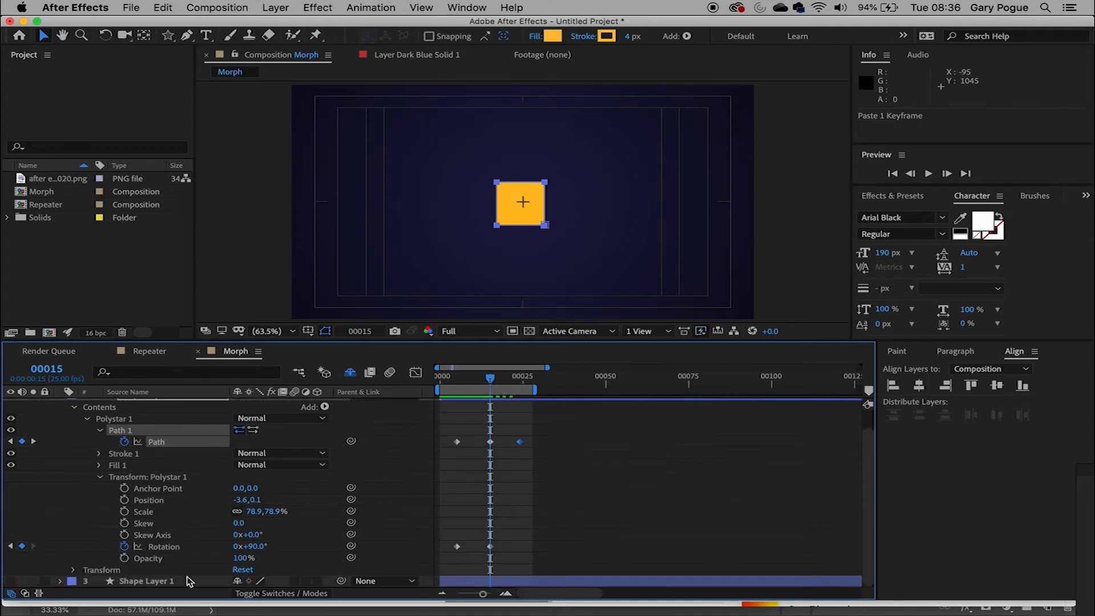
left_click(124, 501)
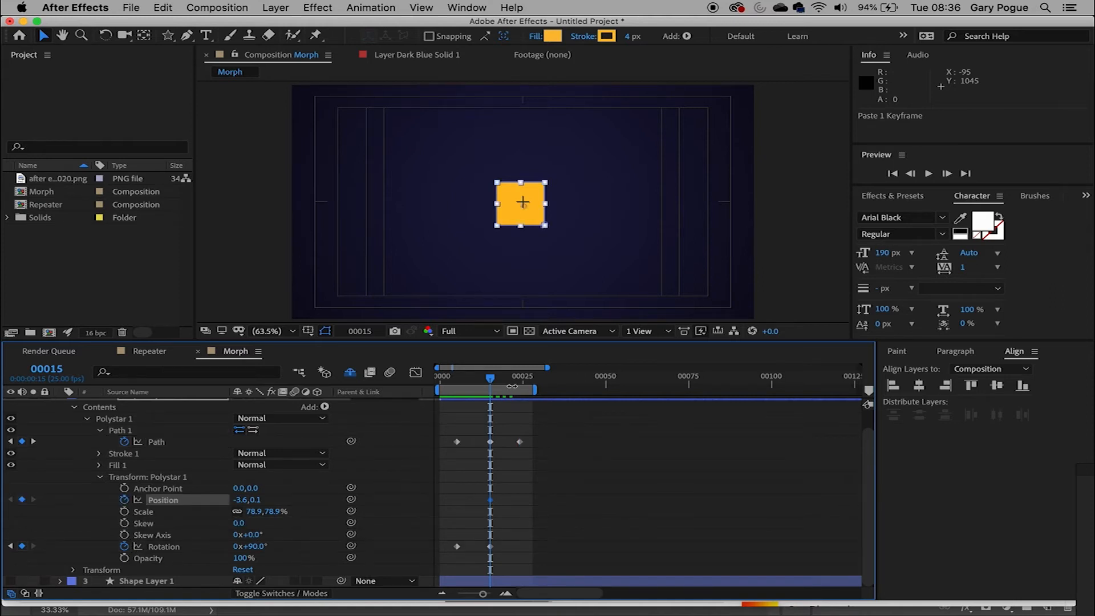
Step: At frame 24, move the triangle onto the composition's centre, at a Position of about -72.6, 298.7
left_click_drag(492, 385, 520, 386)
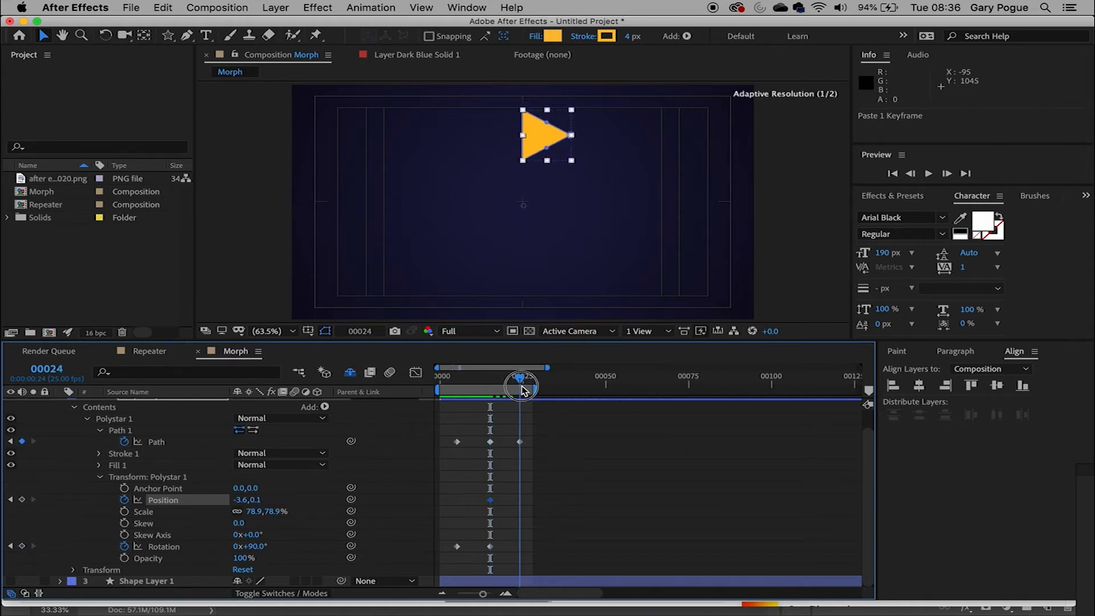
left_click(542, 139)
left_click_drag(541, 140, 525, 202)
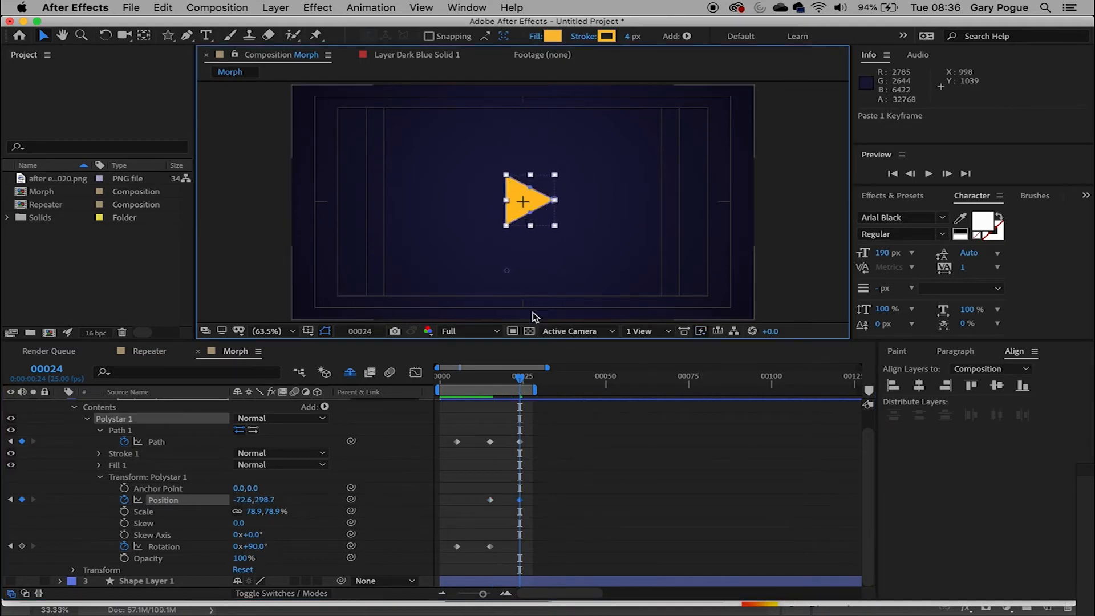
Step: At frame 24, set Polystar 1's Rotation to 120° and recentre the upright triangle at about -222.3, 248.2
mouse_move(519, 388)
left_mouse_down()
mouse_move(476, 392)
mouse_move(532, 394)
mouse_move(490, 399)
mouse_move(520, 400)
left_mouse_up()
left_click_drag(251, 548, 281, 552)
left_click_drag(558, 224, 524, 217)
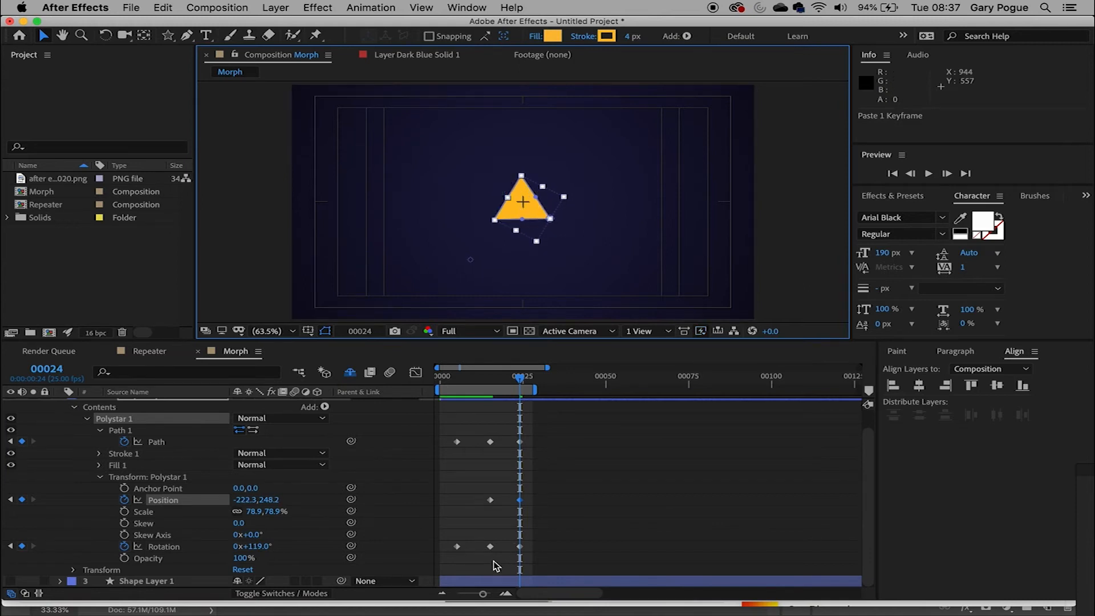
left_click(269, 547)
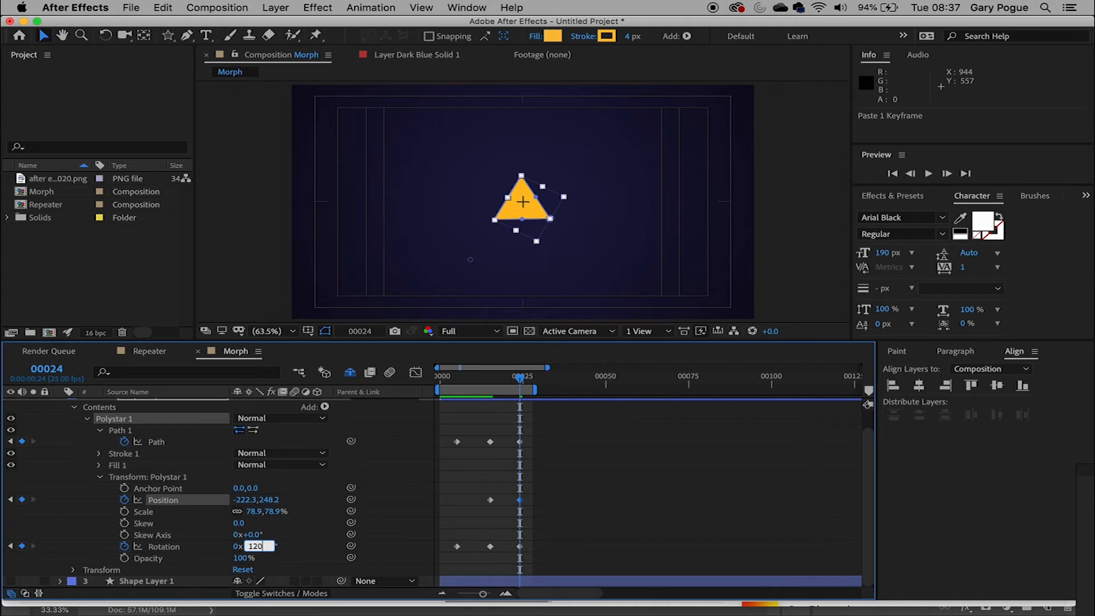
key("Return")
Step: Preview the star-to-square-to-triangle morph from frame 0, and return the current time to frame 24
left_click_drag(516, 386, 438, 381)
key("space")
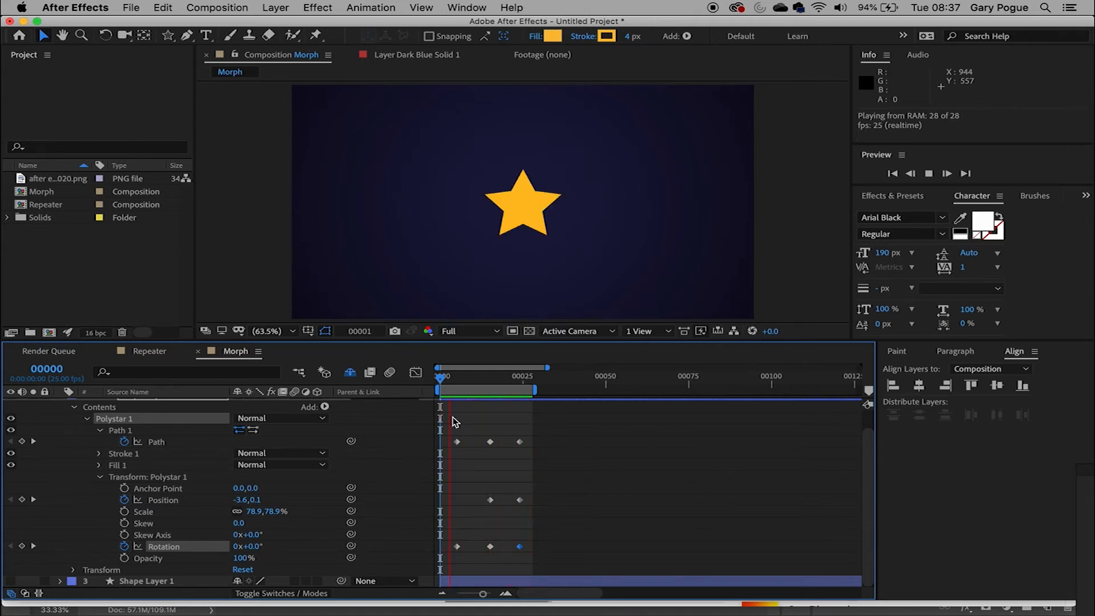
left_click(518, 378)
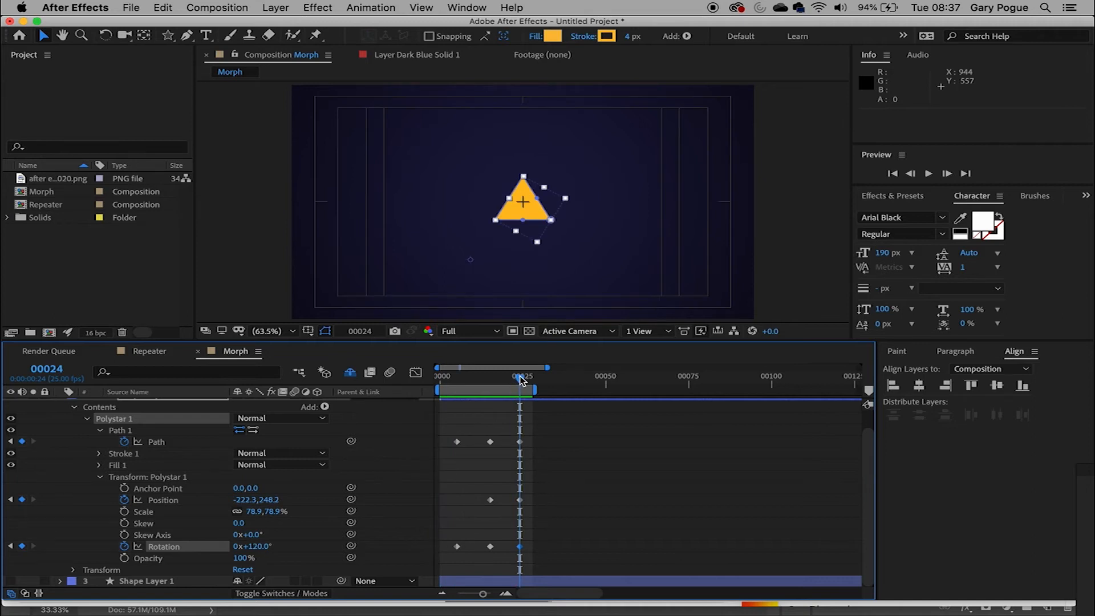
Step: Copy the square's Path, Position and Rotation keyframes from frame 15 and paste them at frame 20
left_click_drag(499, 422, 471, 563)
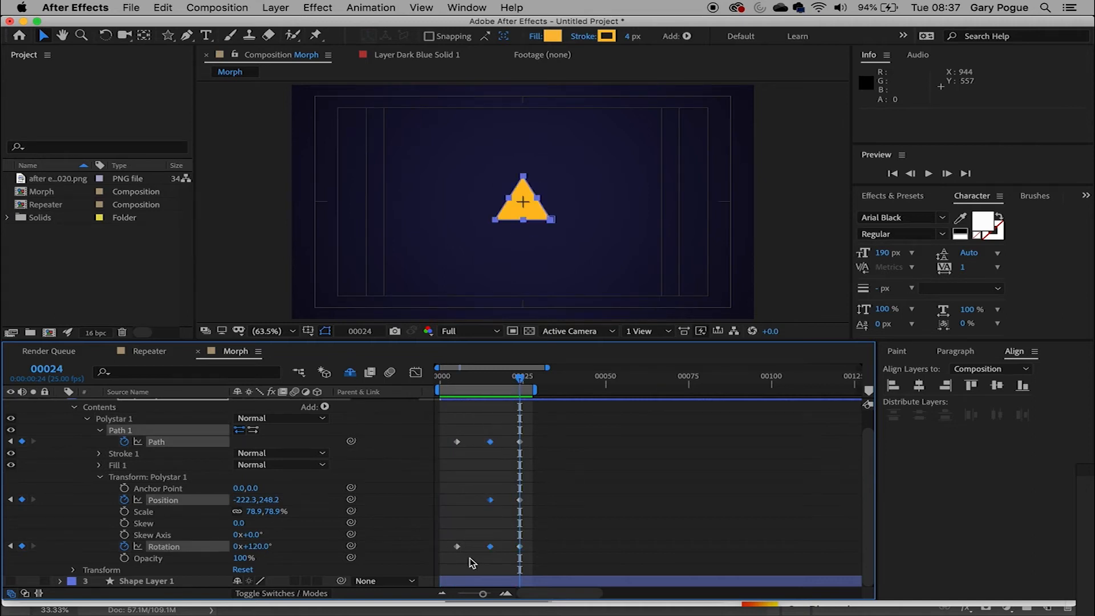
key("cmd+c")
mouse_move(520, 385)
left_mouse_down()
mouse_move(496, 383)
mouse_move(506, 385)
left_mouse_up()
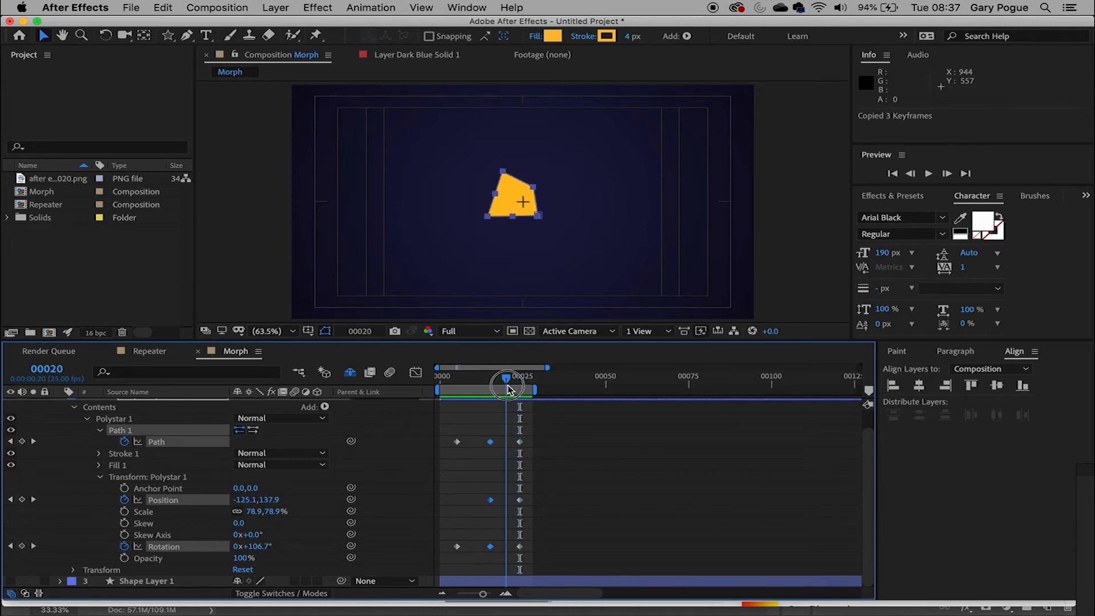
key("cmd+v")
Step: Extend the work area to about frame 40 and shift the triangle's keyframes from frame 24 to about frame 31
left_click_drag(512, 559, 577, 390)
left_click_drag(519, 442, 543, 443)
Step: Play the retimed morph animation from frame 0 to check the pause on the square
left_click_drag(506, 377, 440, 377)
key("space")
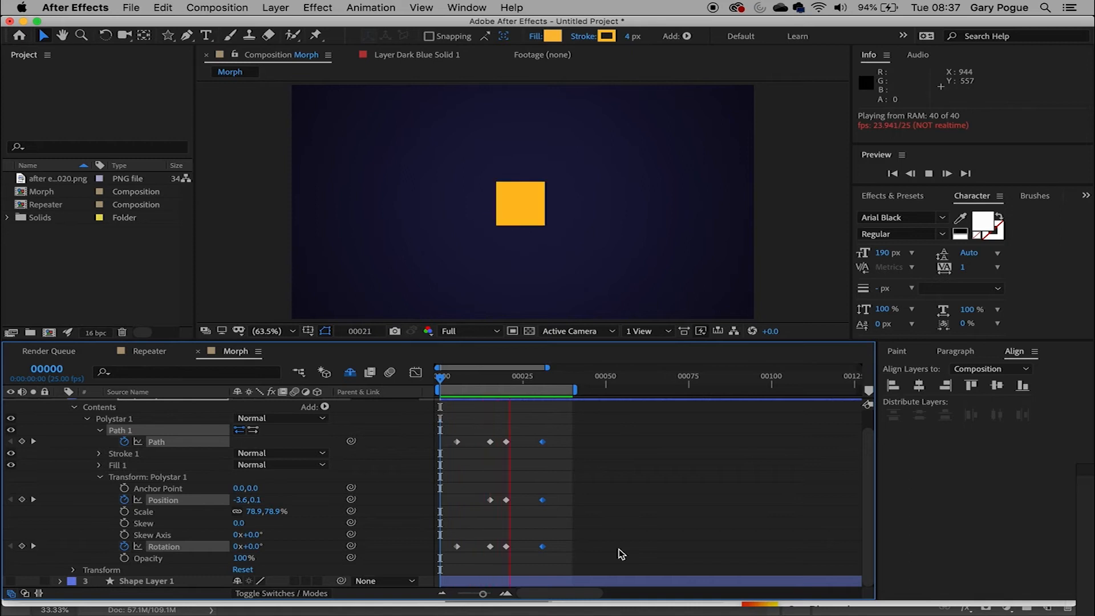
key("space")
left_click_drag(517, 422, 521, 552)
left_click_drag(522, 376, 442, 377)
key("space")
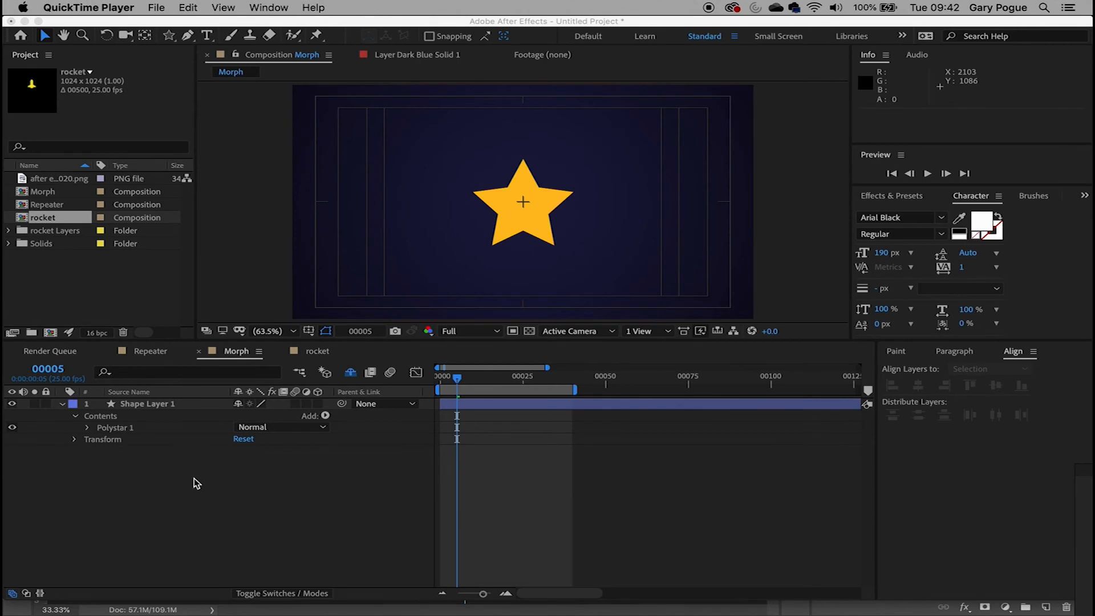
Step: Copy Layer 2 from the rocket composition and paste it into the Morph composition
double_click(56, 219)
left_click(152, 407)
key("super+c")
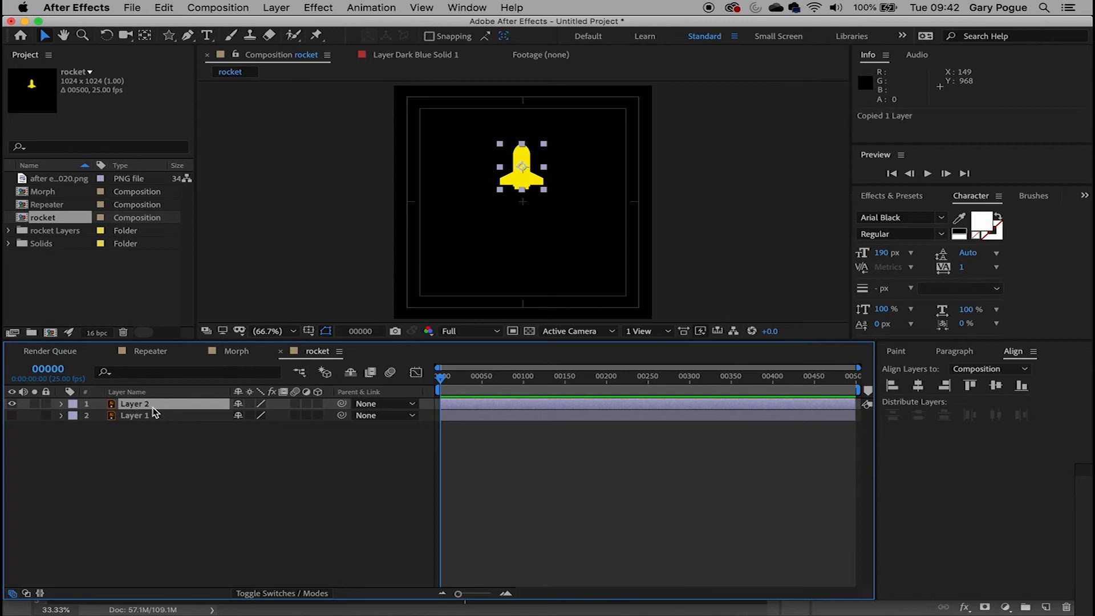
left_click(63, 205)
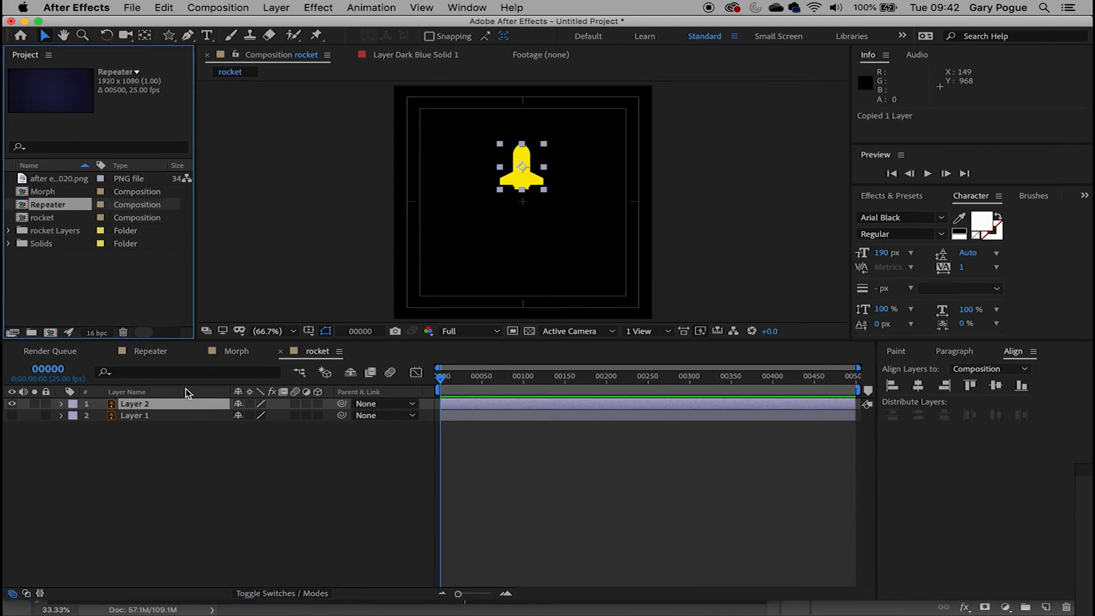
left_click(61, 192)
left_click(162, 354)
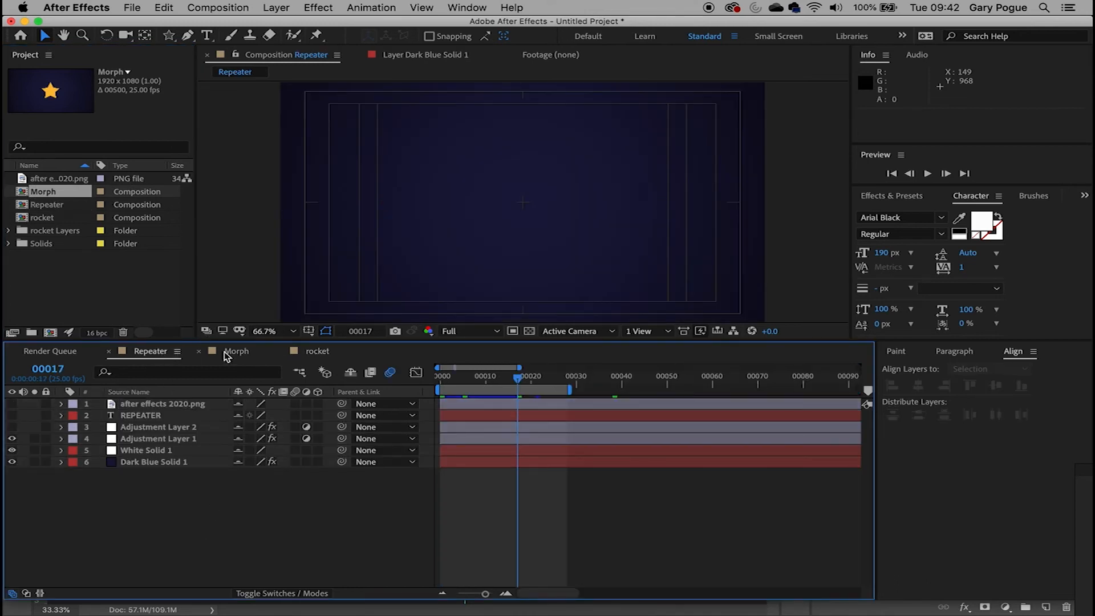
left_click(234, 351)
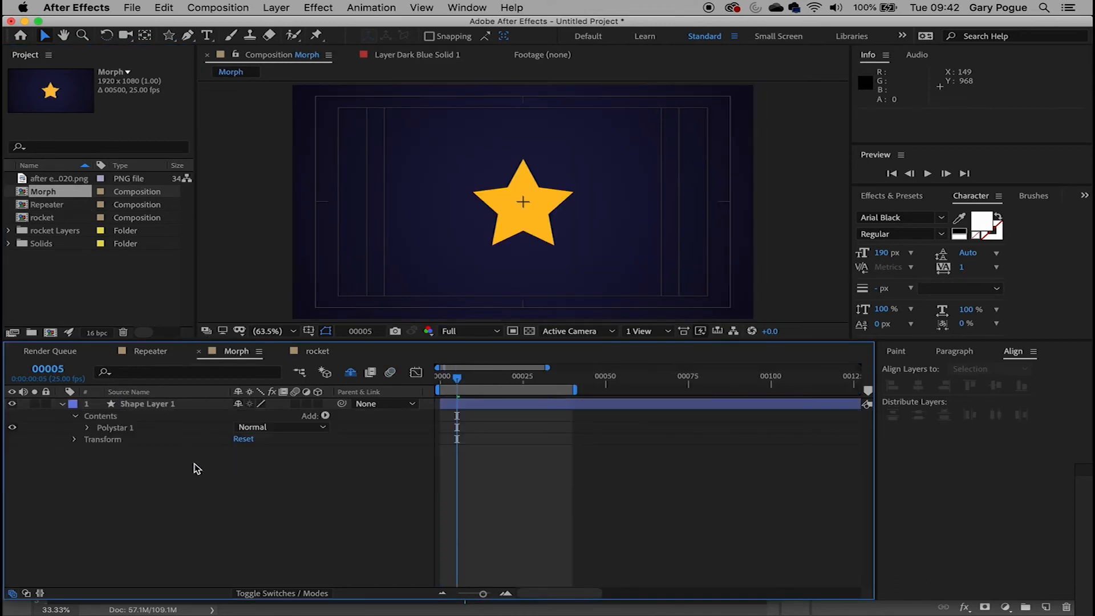
key("super+v")
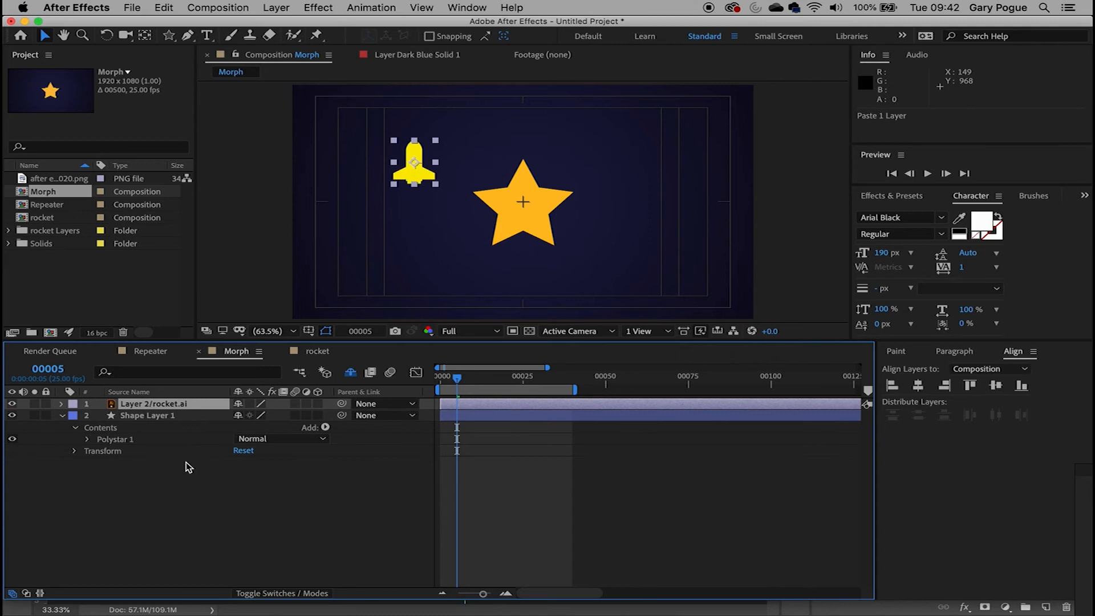
Step: Enlarge the rocket and place it to the left of the star, at a position of about 516, 525
left_click(446, 193)
left_click(432, 176)
left_click(455, 197)
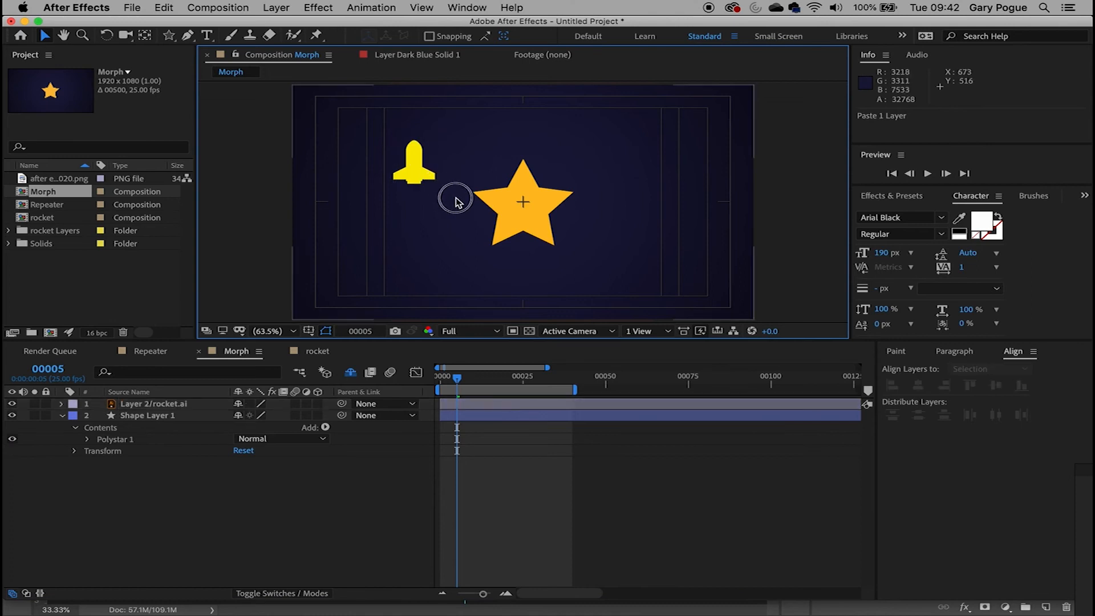
mouse_move(437, 188)
left_mouse_down()
mouse_move(452, 200)
mouse_move(427, 224)
left_mouse_up()
Step: Move Shape Layer 1's anchor point to the centre of the star with the Pan Behind tool
left_click(499, 216)
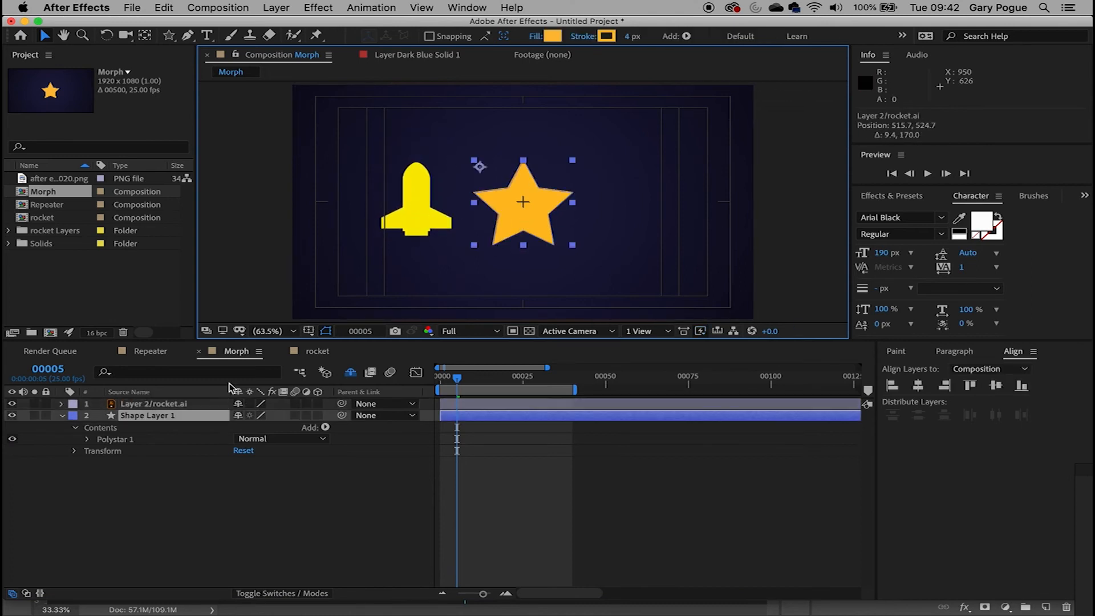
left_click(62, 415)
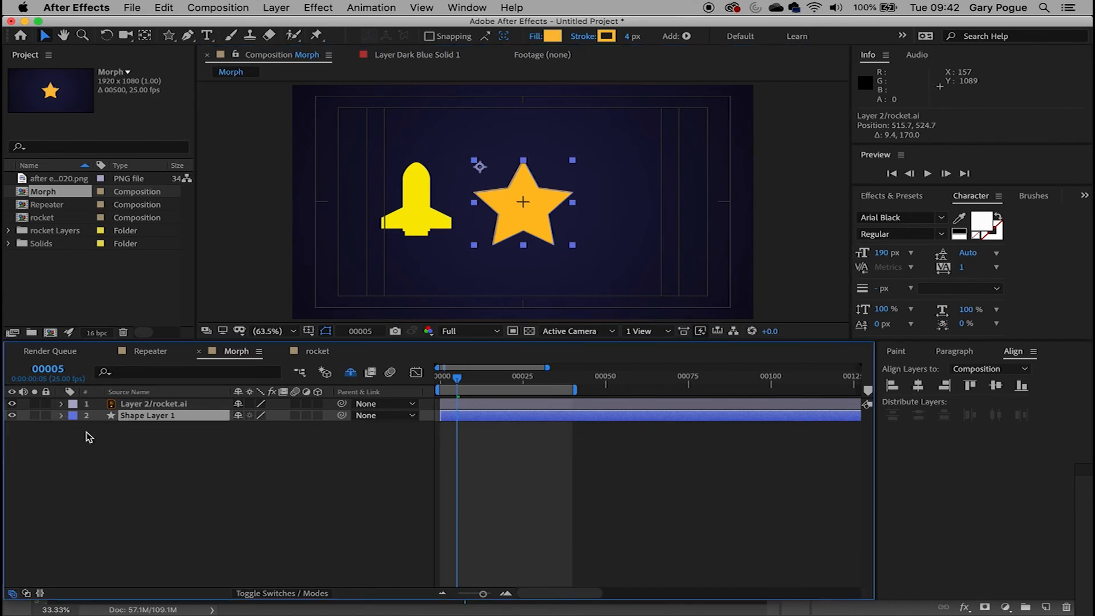
left_click(922, 388)
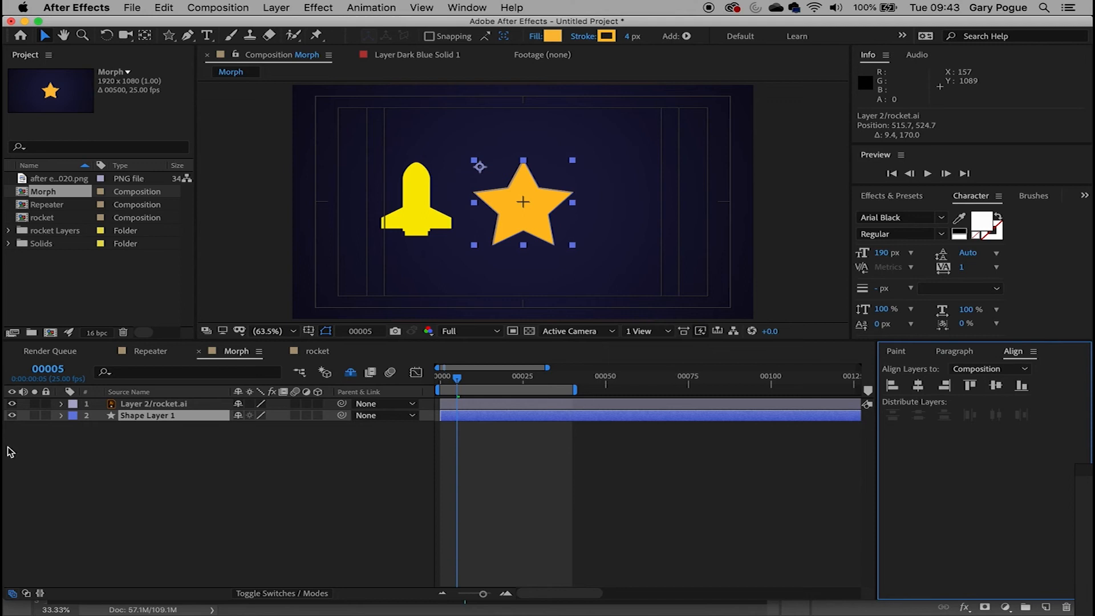
left_click_drag(137, 417, 171, 54)
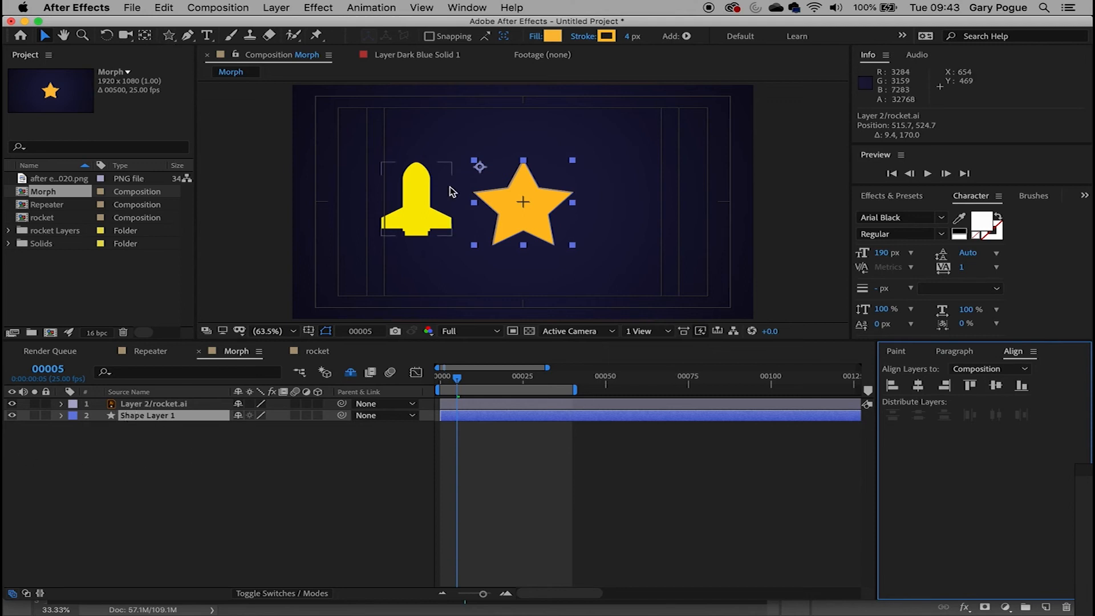
left_click(150, 39)
left_click_drag(487, 176, 523, 201)
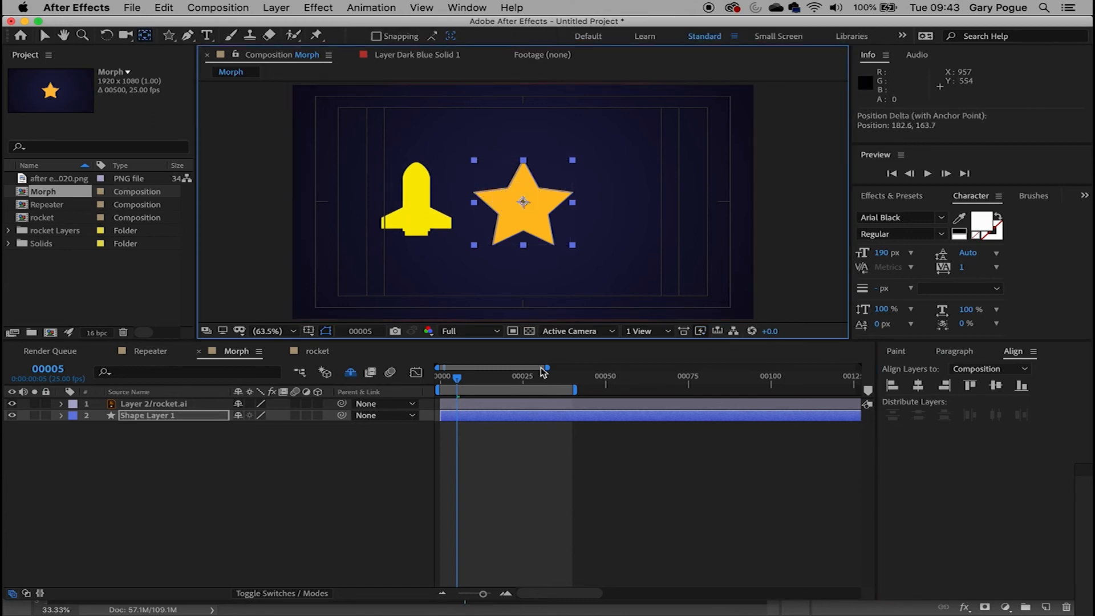
left_click(45, 36)
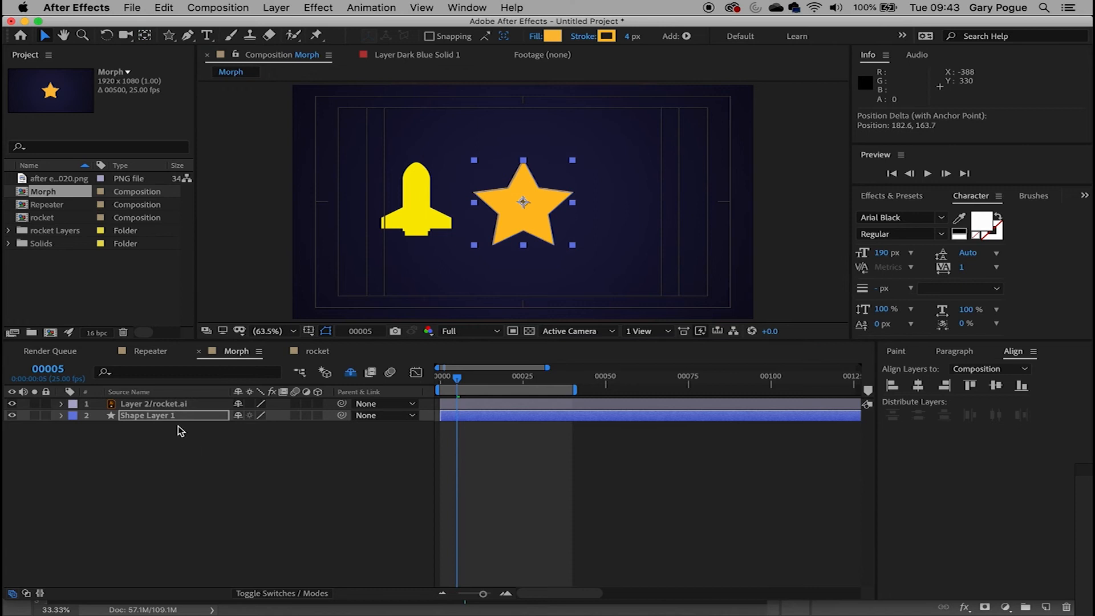
Step: Convert the star's Polystar Path 1 in Shape Layer 1 to a Bezier path
left_click(61, 415)
left_click(89, 439)
right_click(133, 454)
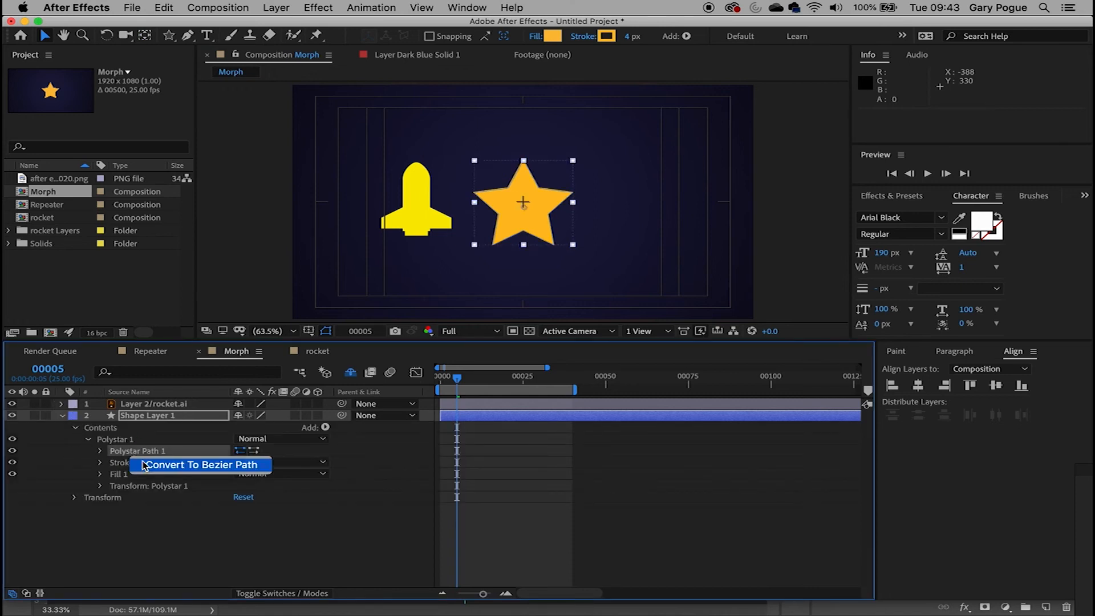
left_click(170, 465)
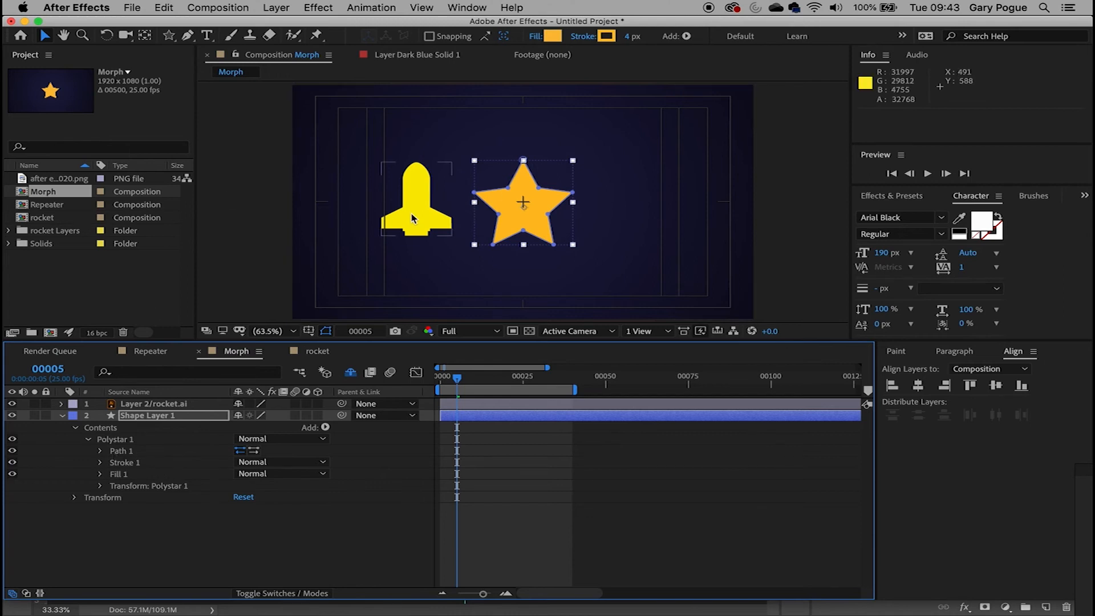
Step: Move the rocket over the star at the composition's centre, at a position of about 966, 540.5
left_click(443, 217)
left_click_drag(444, 217, 523, 214)
left_click(565, 164)
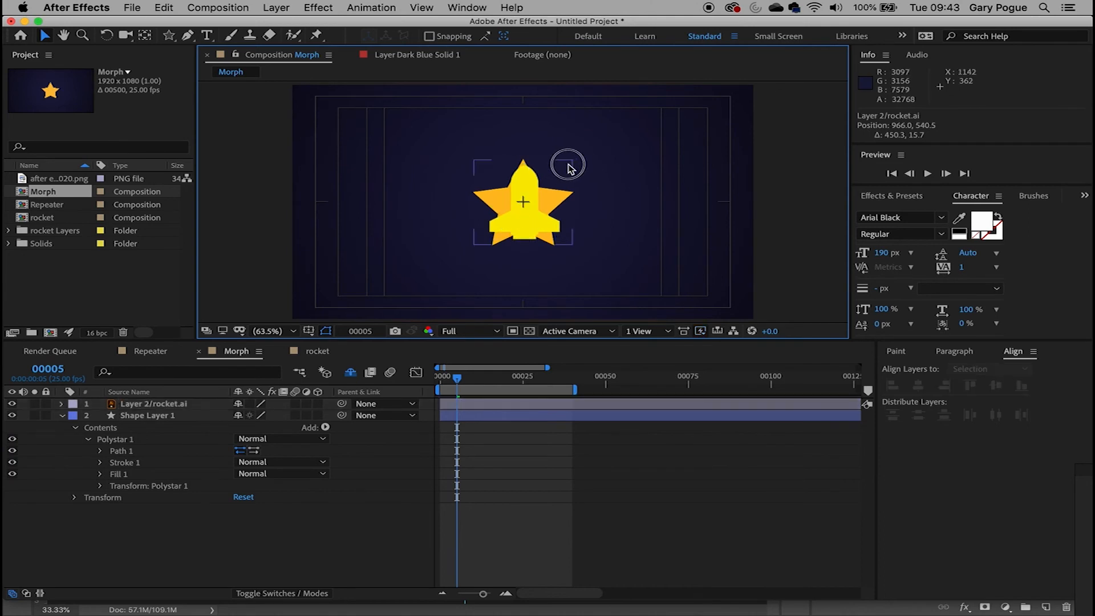
Step: Create shapes from the Layer 2/rocket.ai vector layer and delete the original rocket layer
left_click(522, 194)
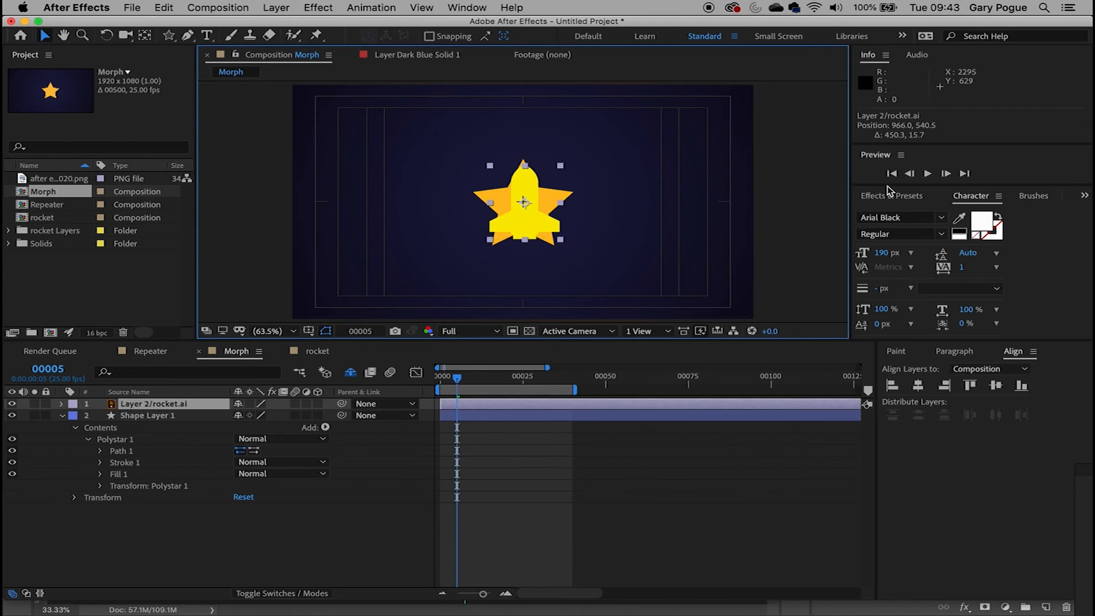
left_click(137, 410)
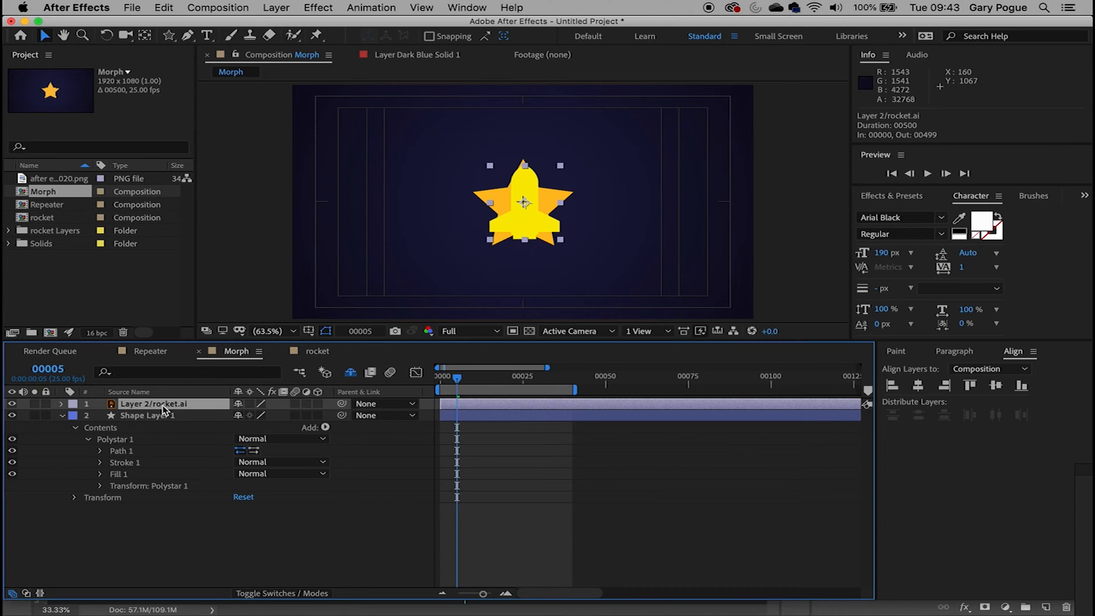
right_click(164, 408)
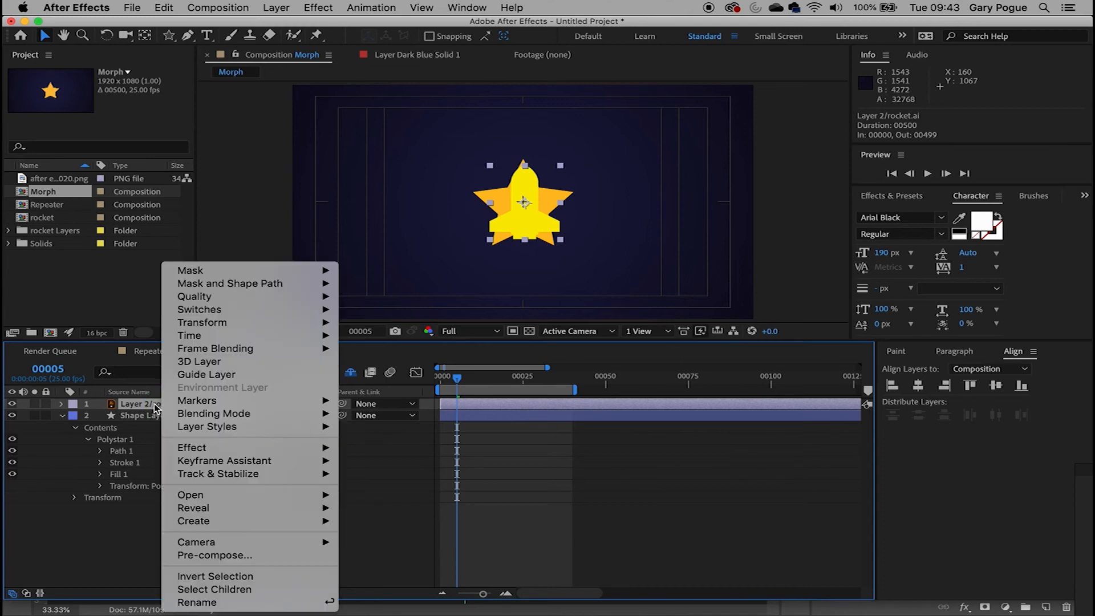
mouse_move(313, 527)
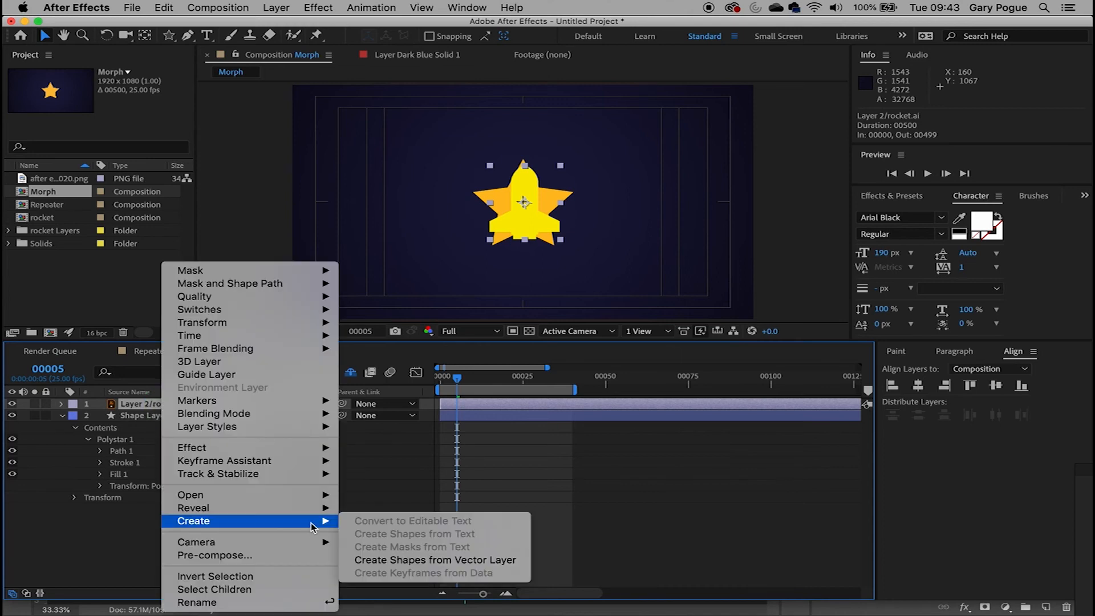
left_click(432, 562)
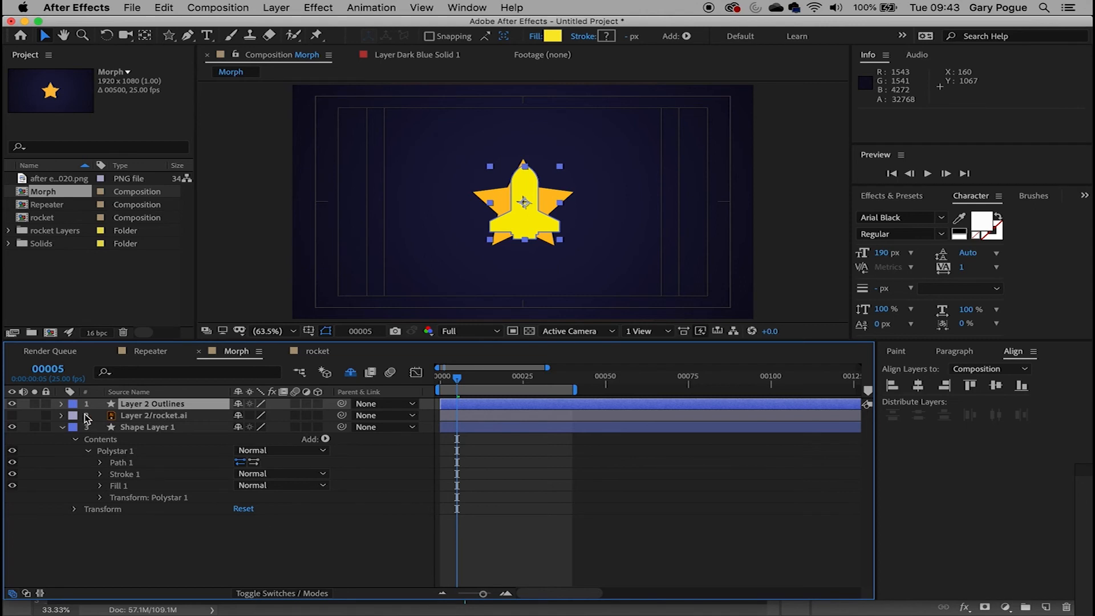
left_click(144, 418)
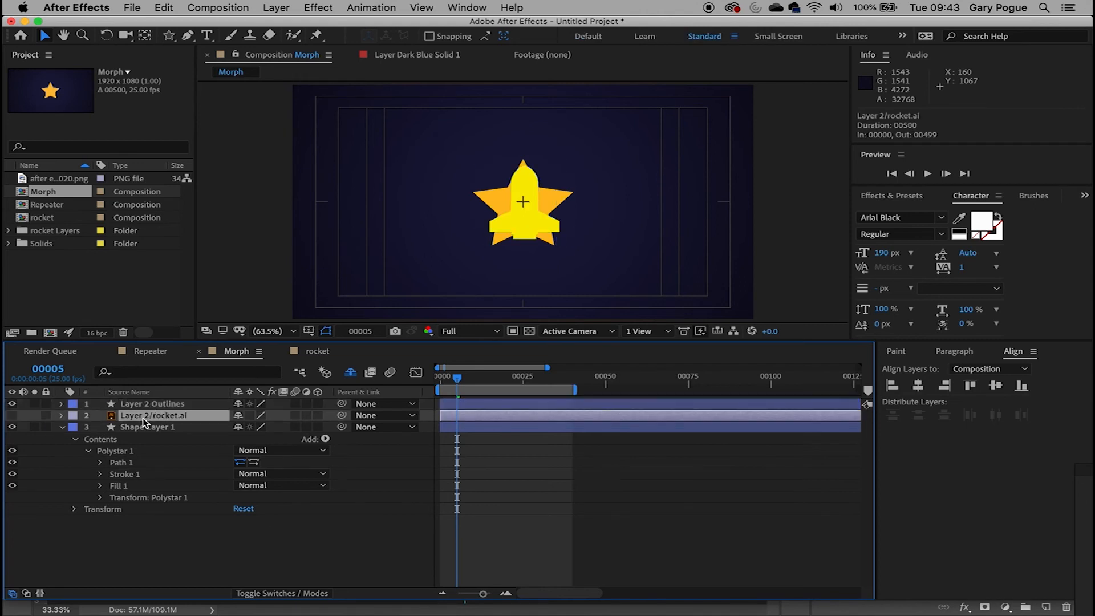
key("Delete")
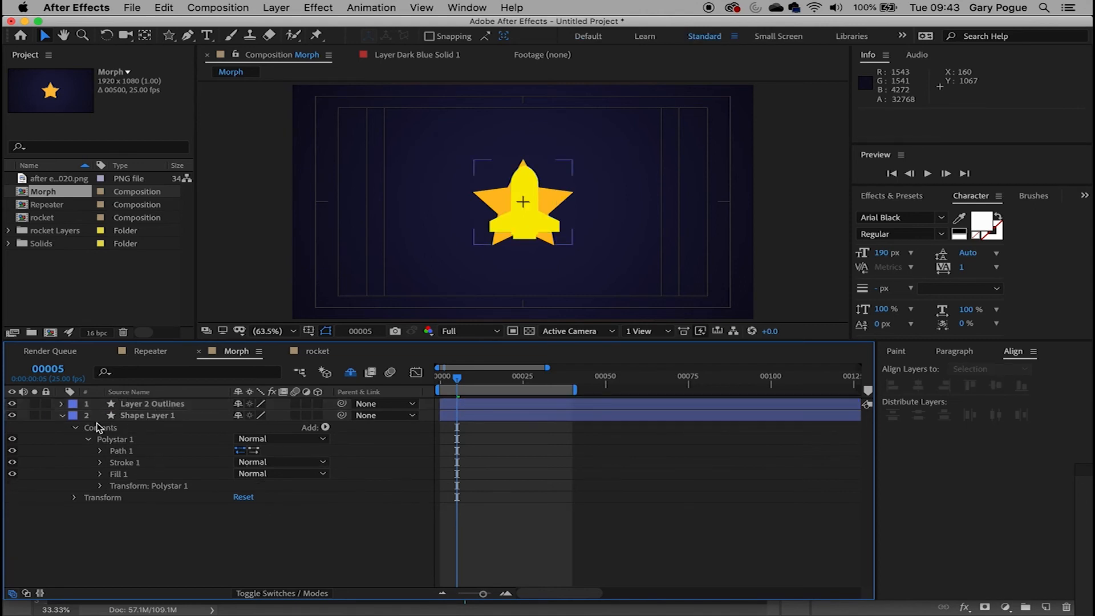
Step: Rename the Layer 2 Outlines layer as Rocket
left_click(164, 405)
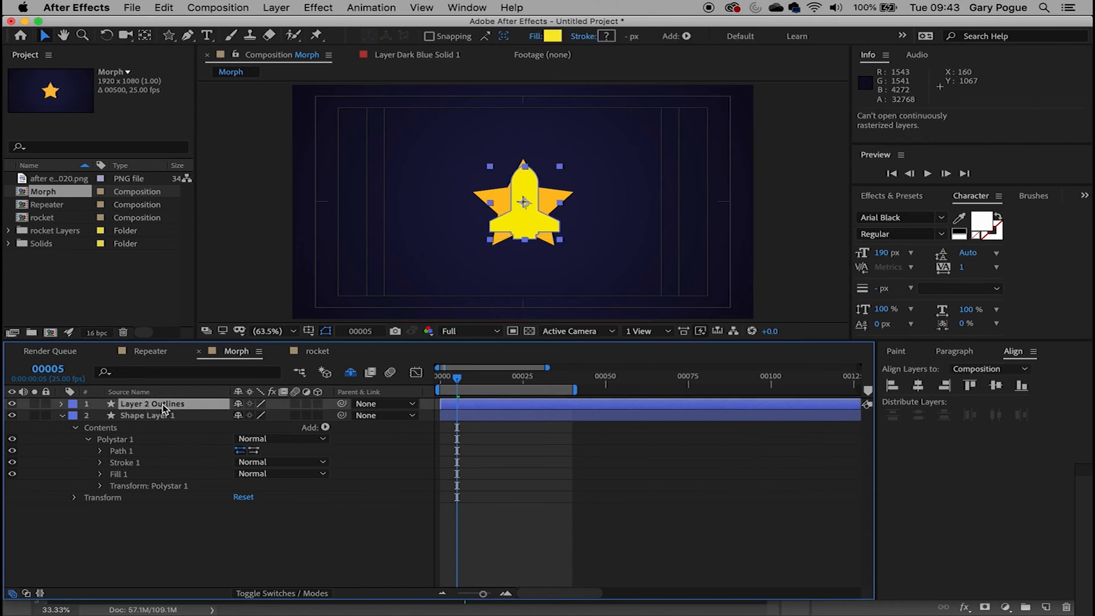
left_click(164, 408)
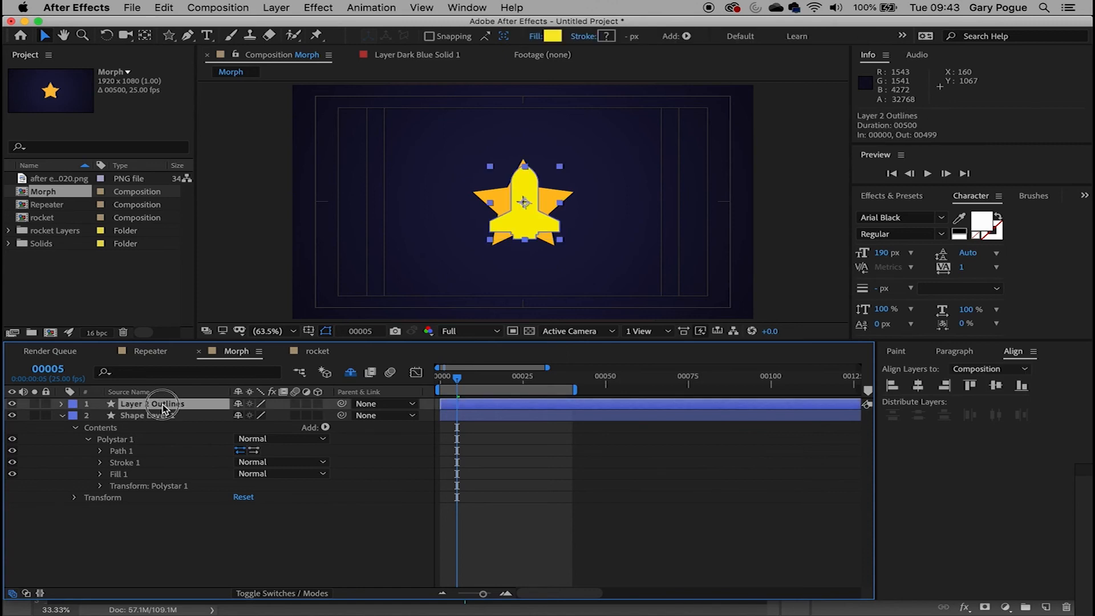
right_click(165, 406)
left_click(239, 602)
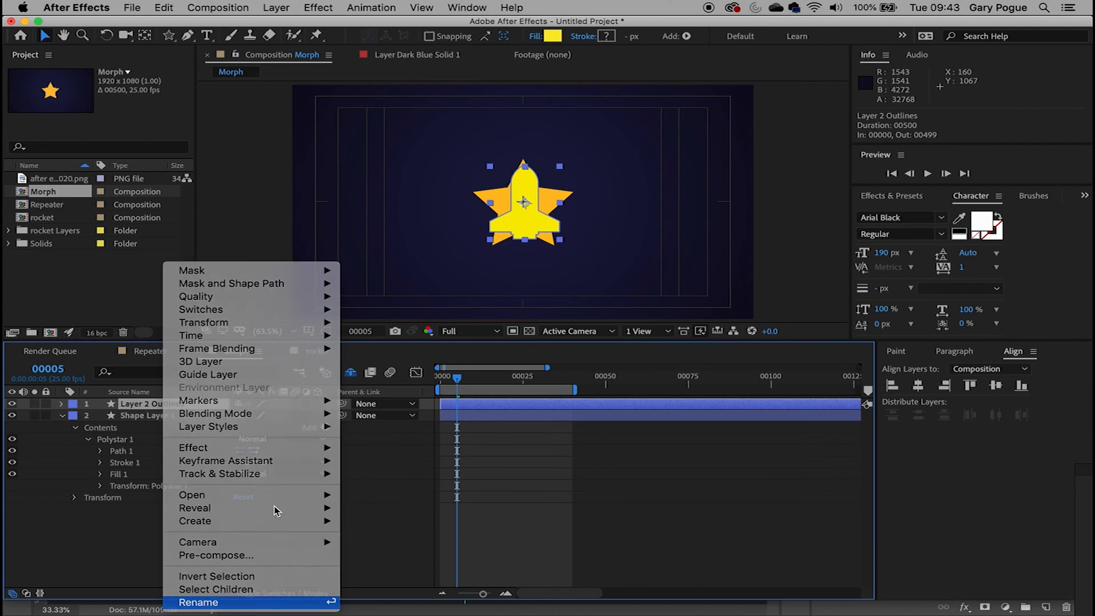
type("Ro")
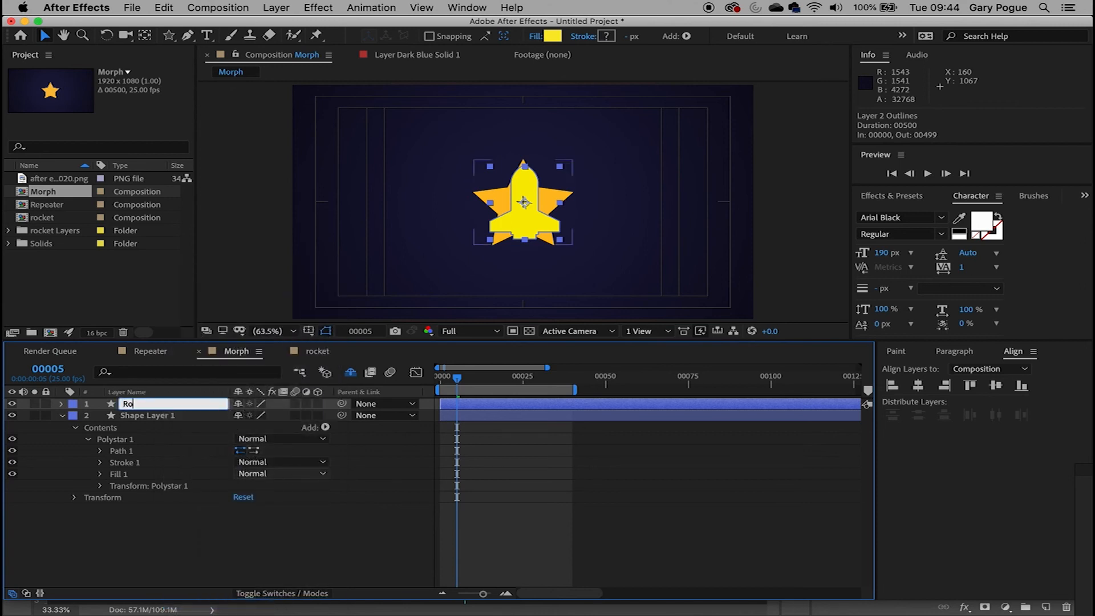
type("cket")
key("Return")
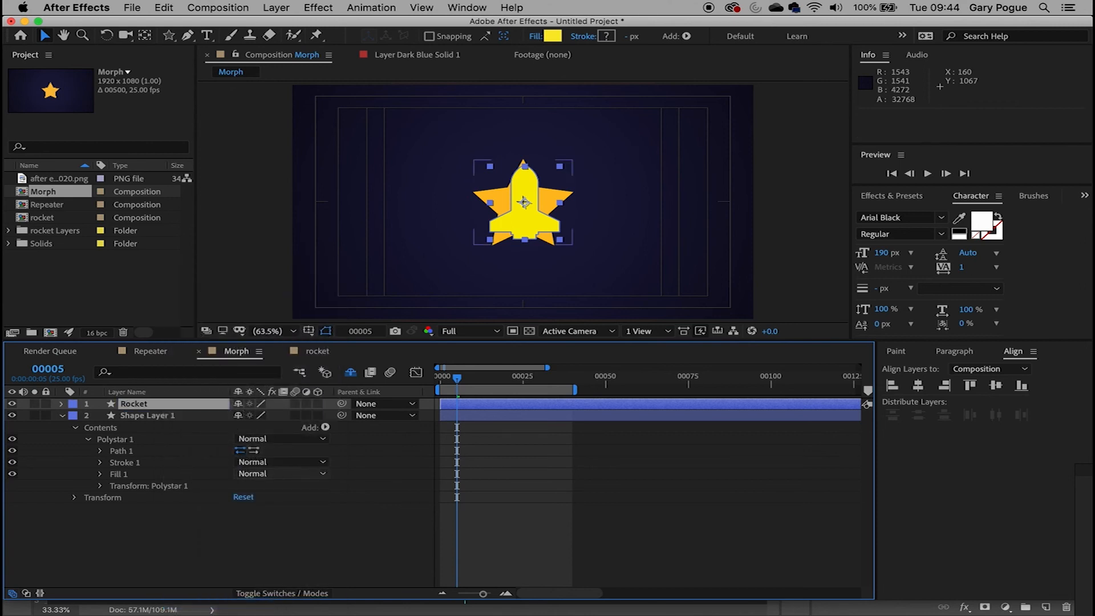
Step: Rename Shape Layer 1 as Star
left_click(159, 419)
right_click(159, 417)
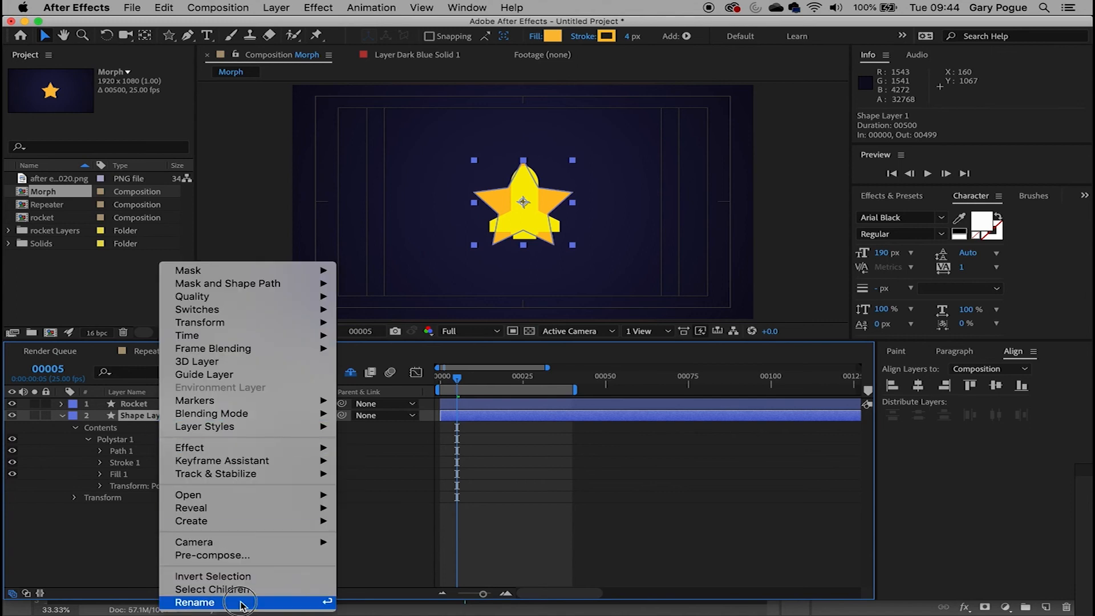
left_click(238, 604)
type("Star")
key("Return")
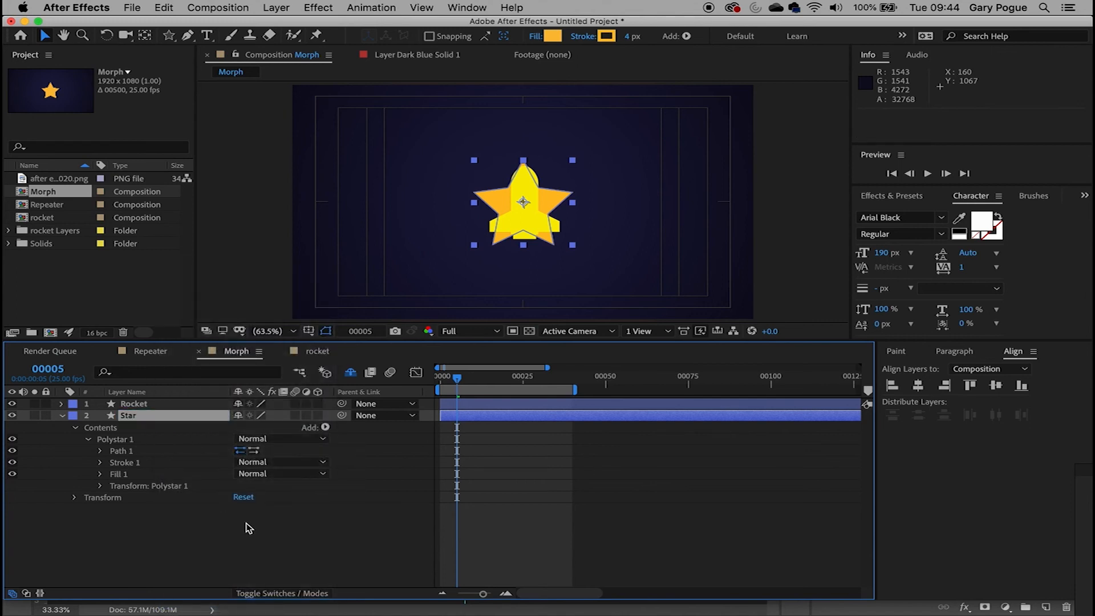
Step: Match the Rocket layer's fill colour to the star's orange, FDBD37, by sampling it with the eyedropper
left_click(134, 403)
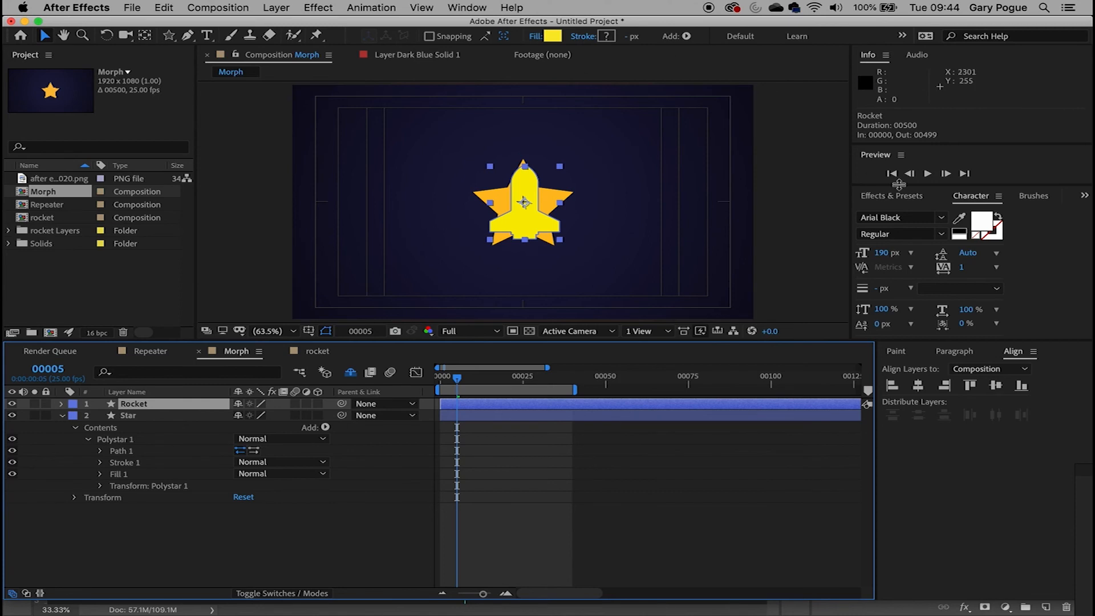
left_click(552, 36)
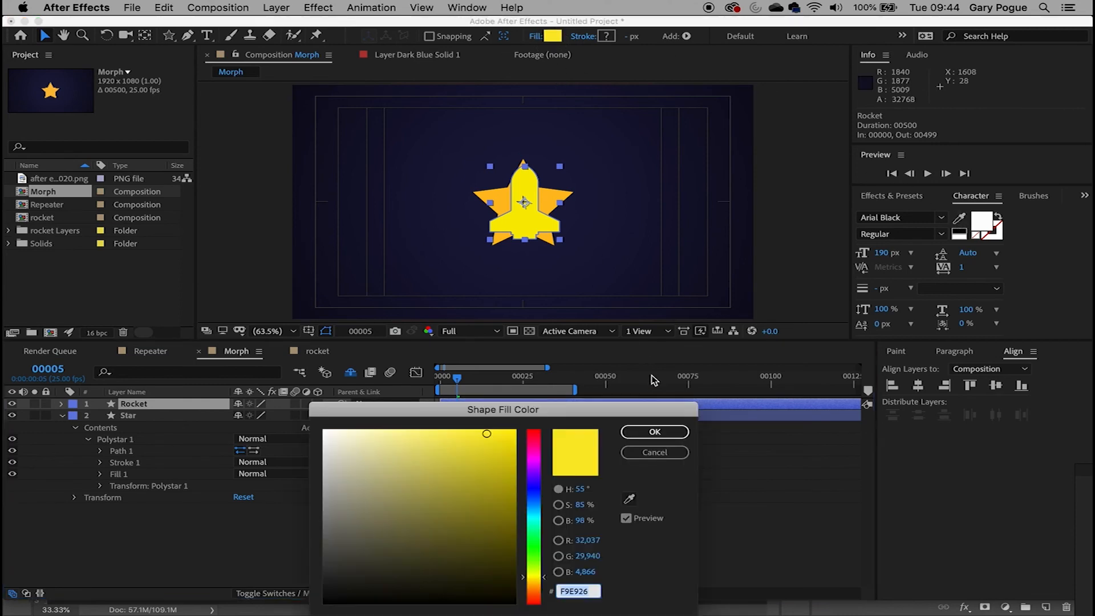
left_click(629, 499)
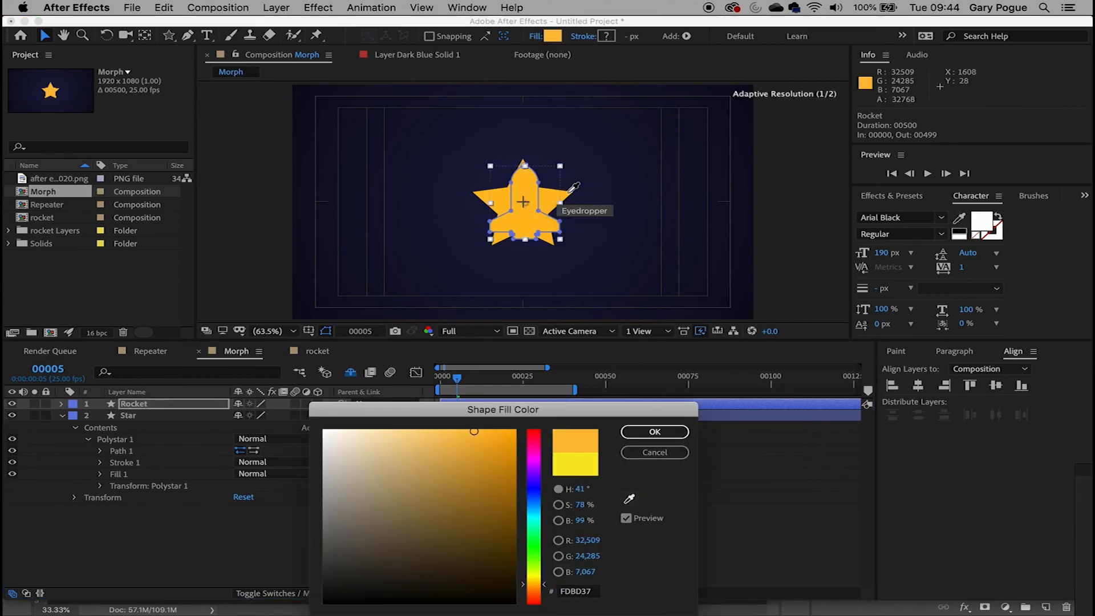
left_click(575, 194)
left_click(654, 432)
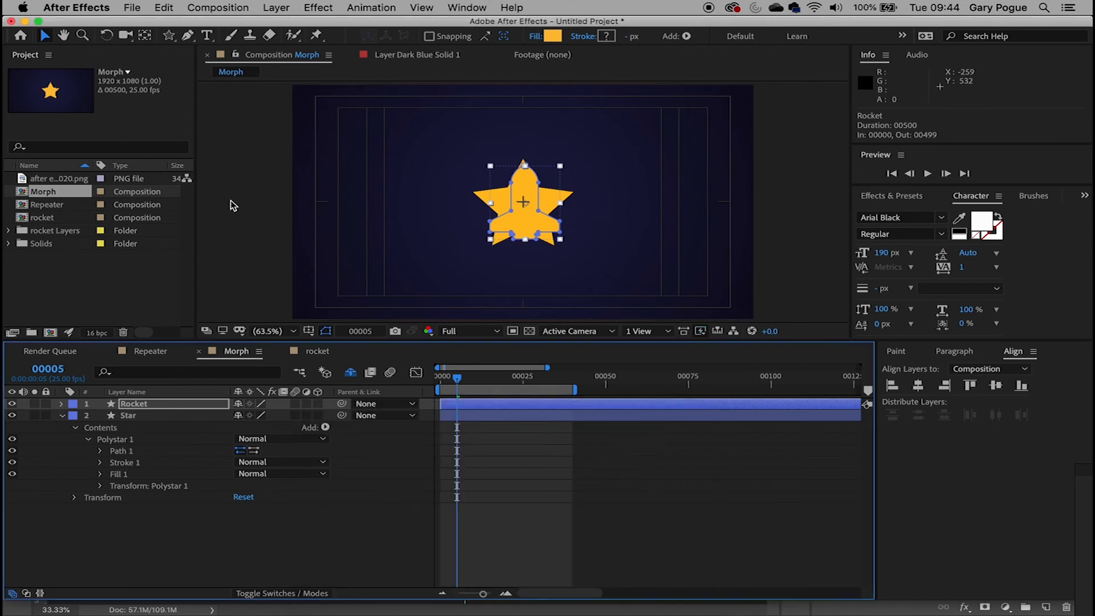
left_click(137, 416)
left_click(137, 404)
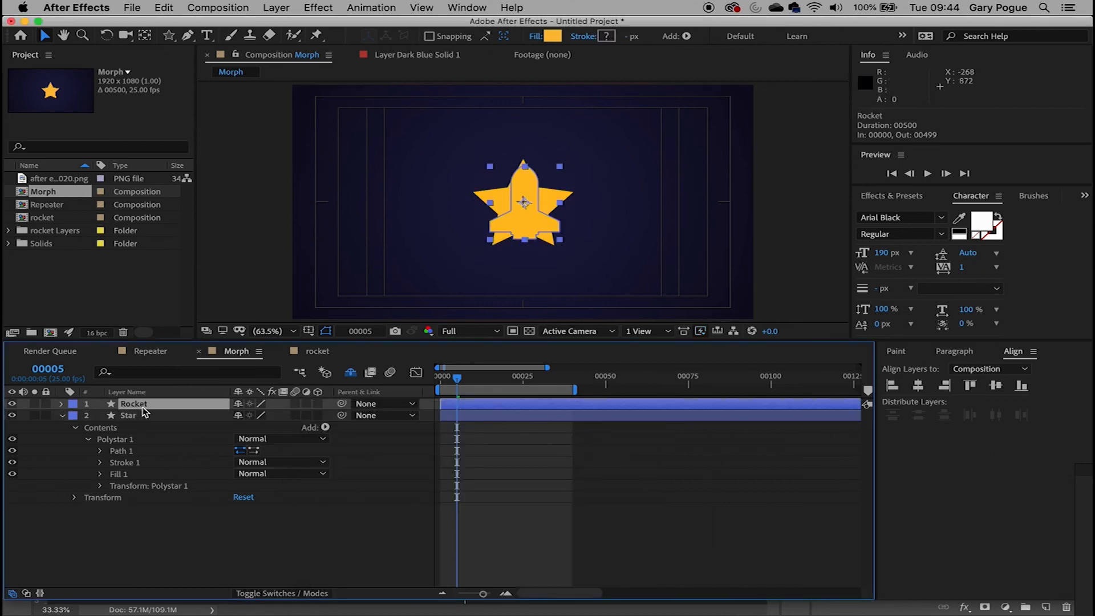
Step: Add a Path keyframe to the Star's Polystar 1 Path 1 at frame 5 and copy it
left_click(101, 451)
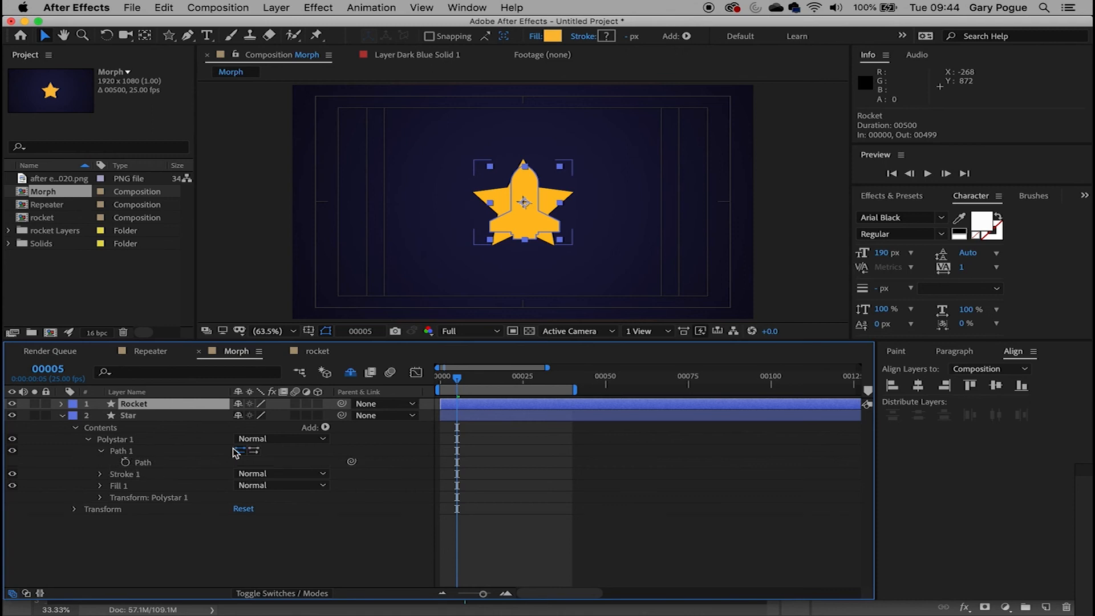
left_click(126, 461)
left_click(508, 444)
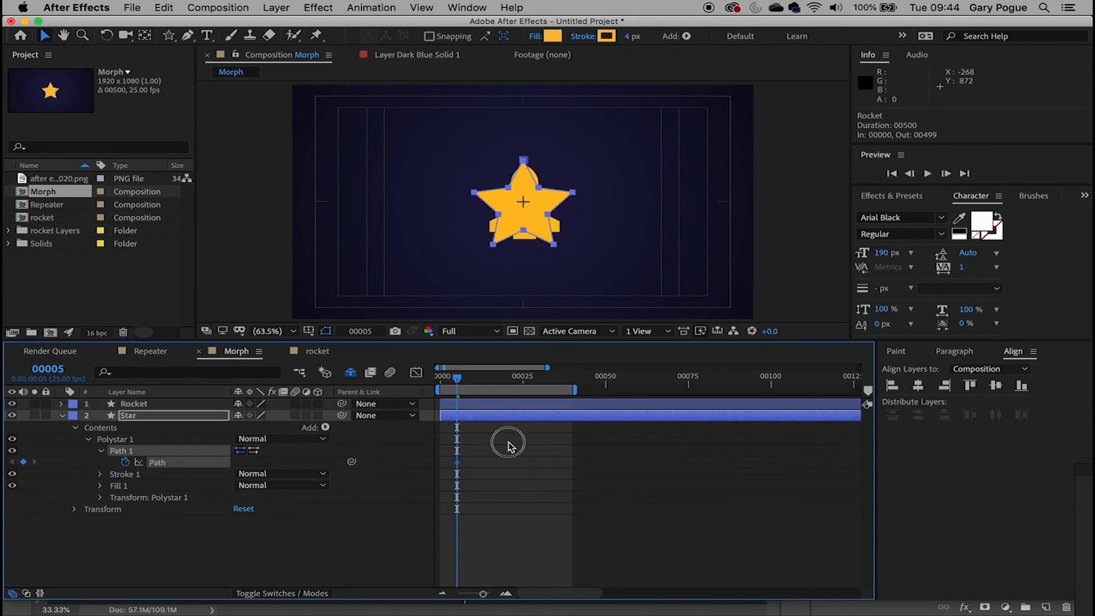
key("super+c")
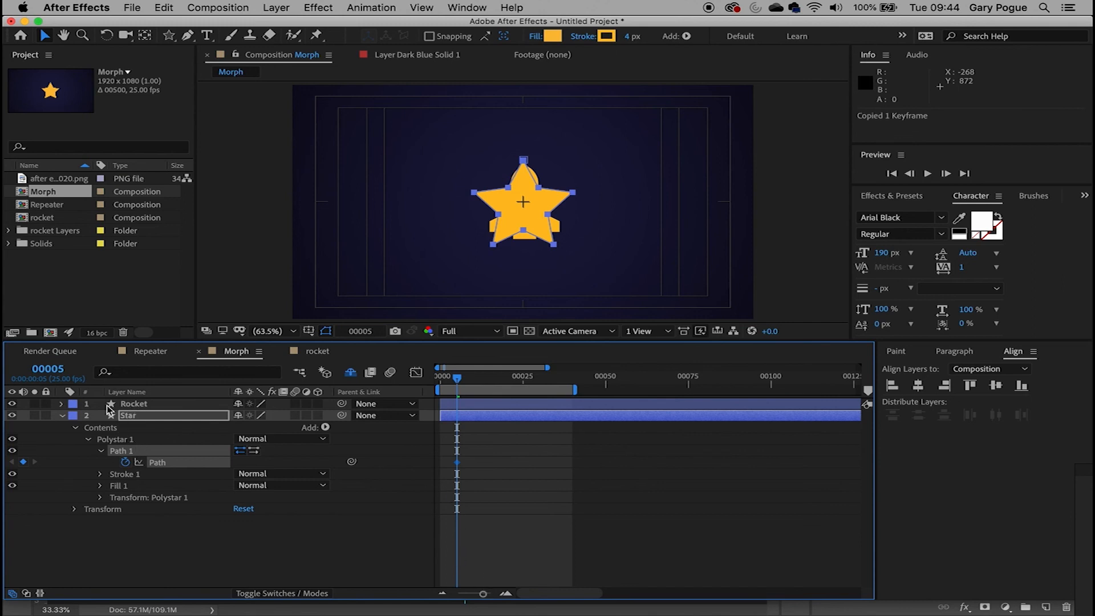
Step: Keyframe the Rocket's Group 1 path at frame 5 and paste the star's path keyframe into it at frame 14
left_click(62, 404)
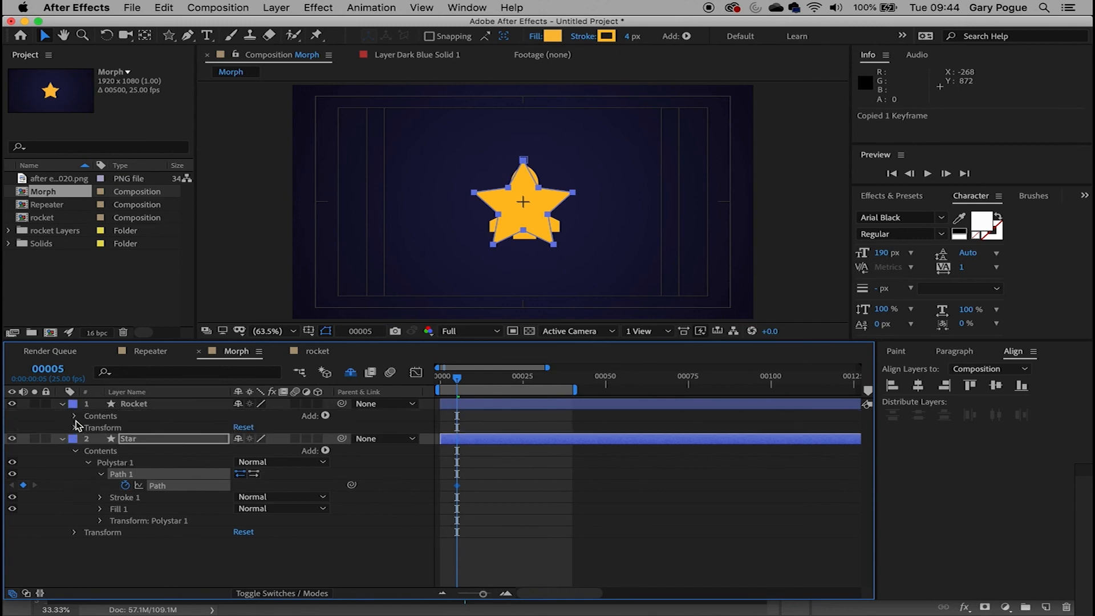
left_click(75, 417)
left_click(88, 428)
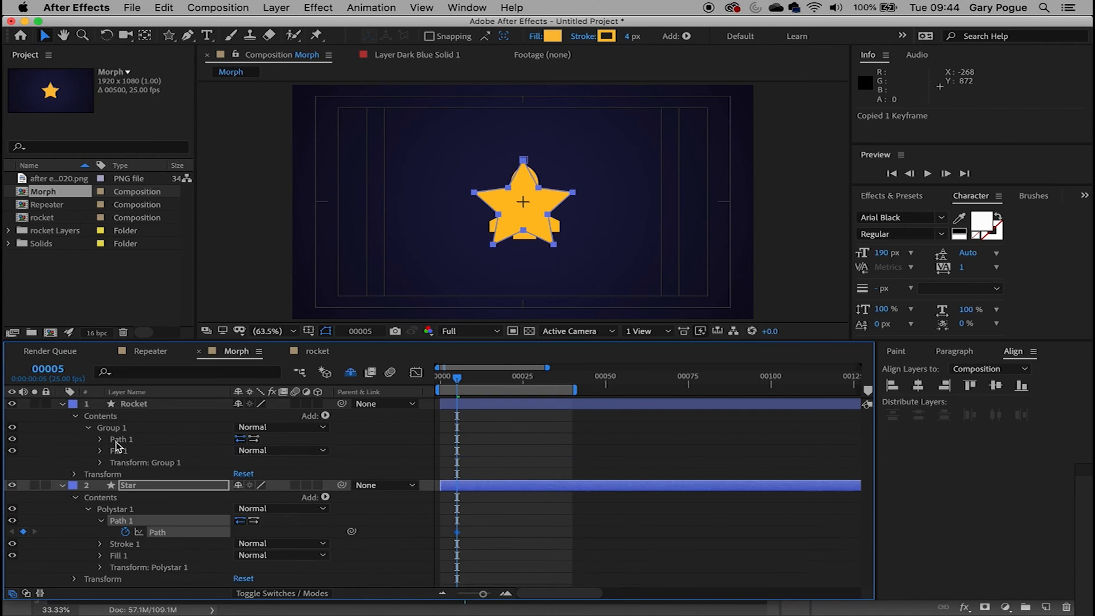
left_click(100, 440)
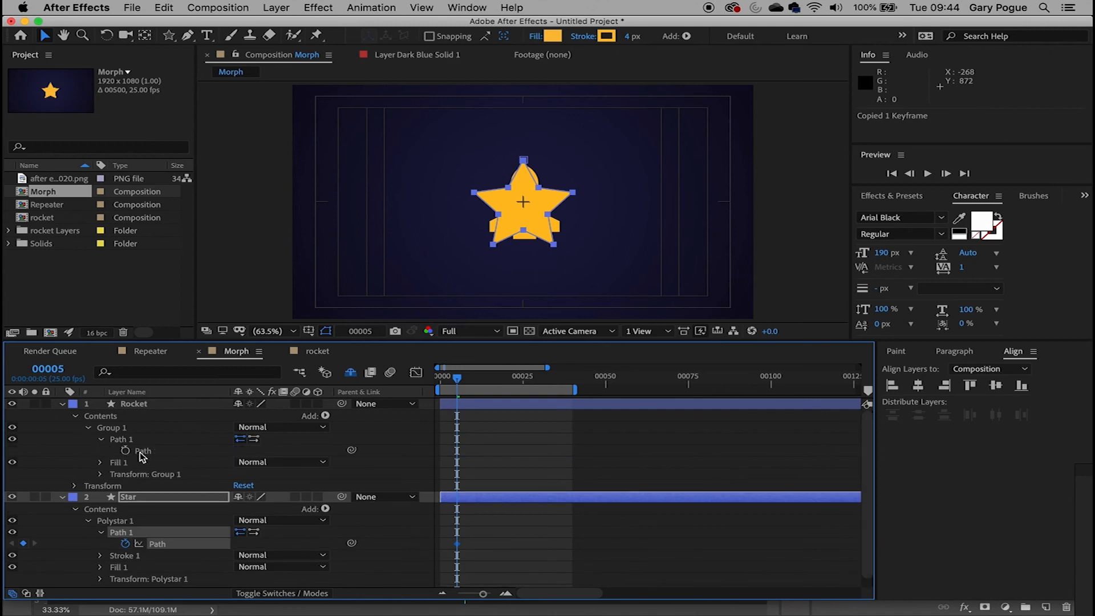
left_click(142, 451)
key("cmd+v")
left_click_drag(457, 378, 485, 391)
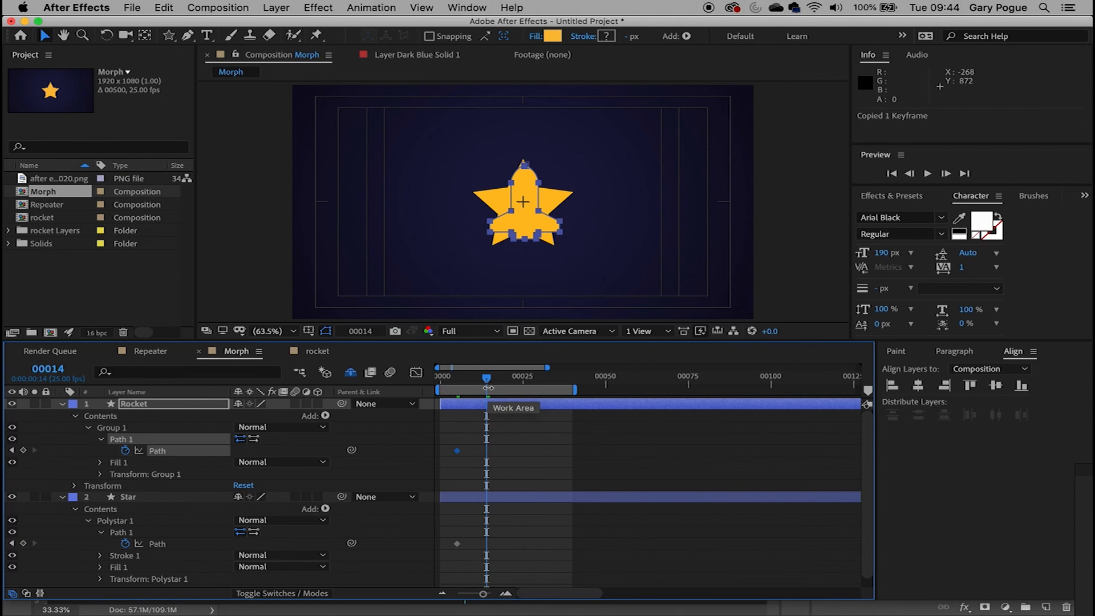
key("cmd+v")
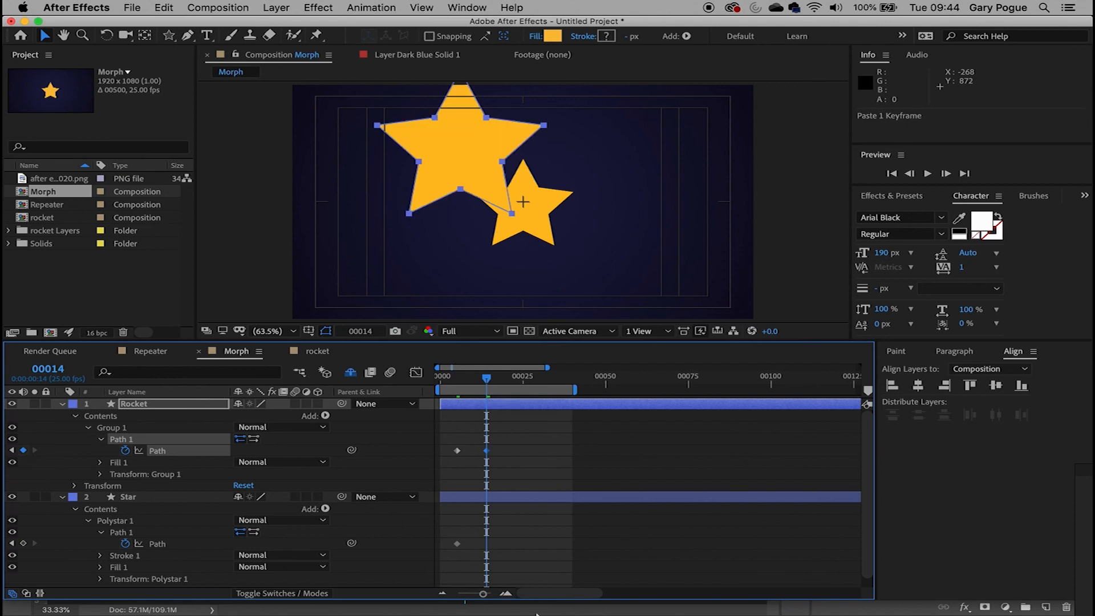
Step: Add Position and Scale keyframes to the Rocket's Group 1 transform at frame 5
left_click_drag(486, 378, 459, 387)
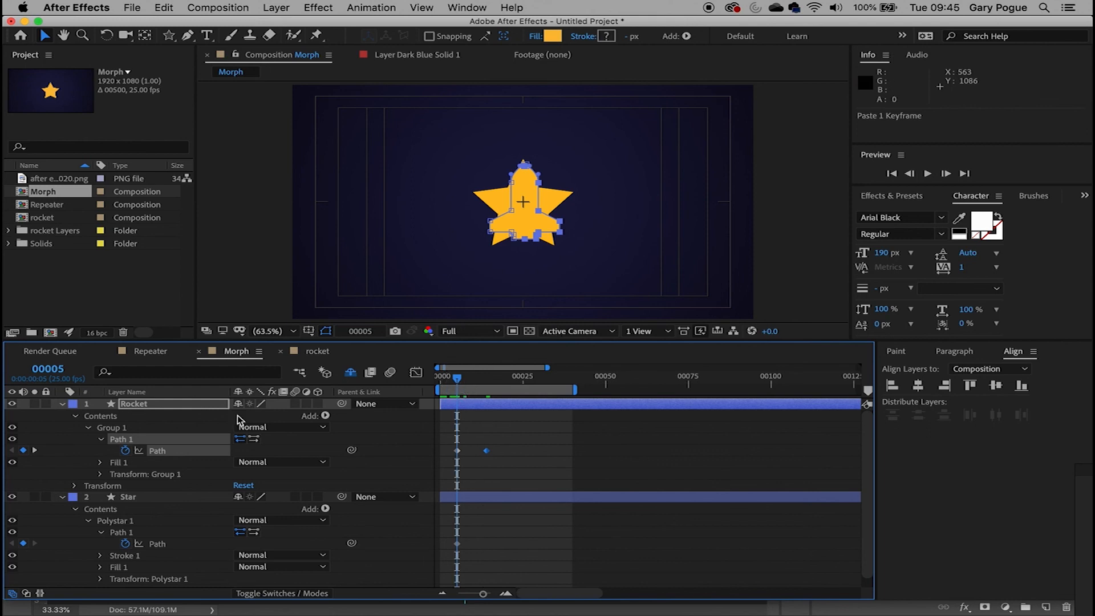
left_click(101, 474)
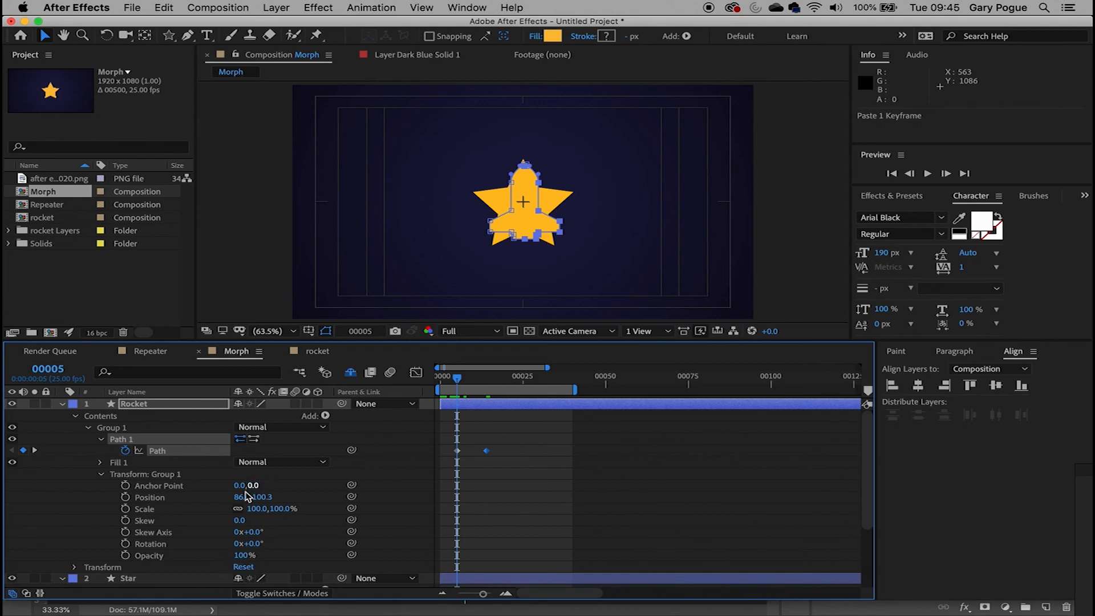
left_click(125, 496)
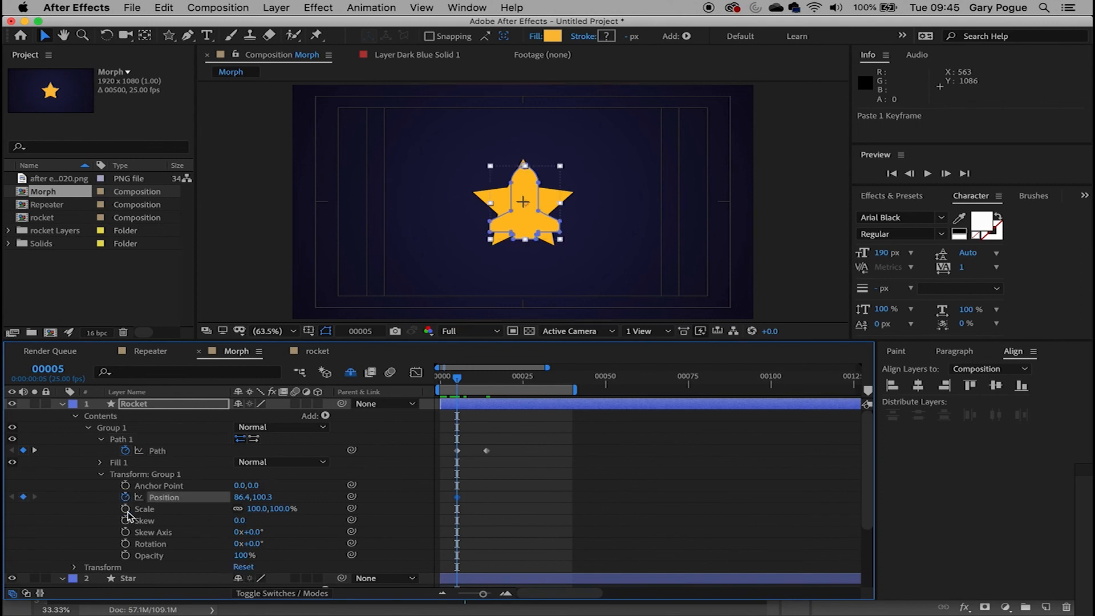
left_click(125, 509)
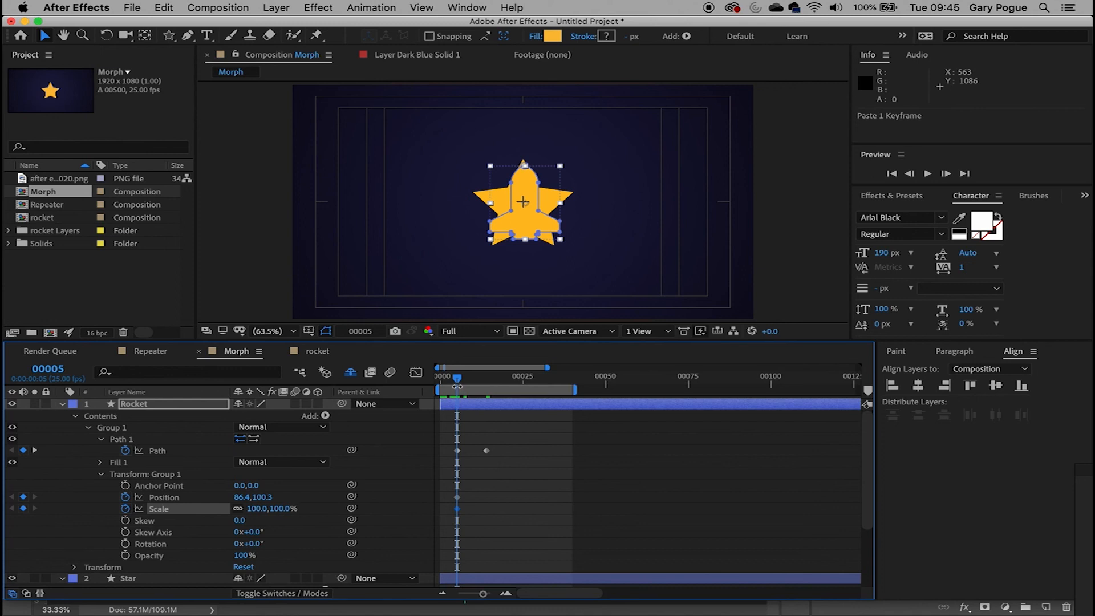
Step: At frame 14, scale the Rocket's pasted star shape to about 55.9% and align it over the original star at about 170.7, 194.5
left_click_drag(458, 382, 487, 385)
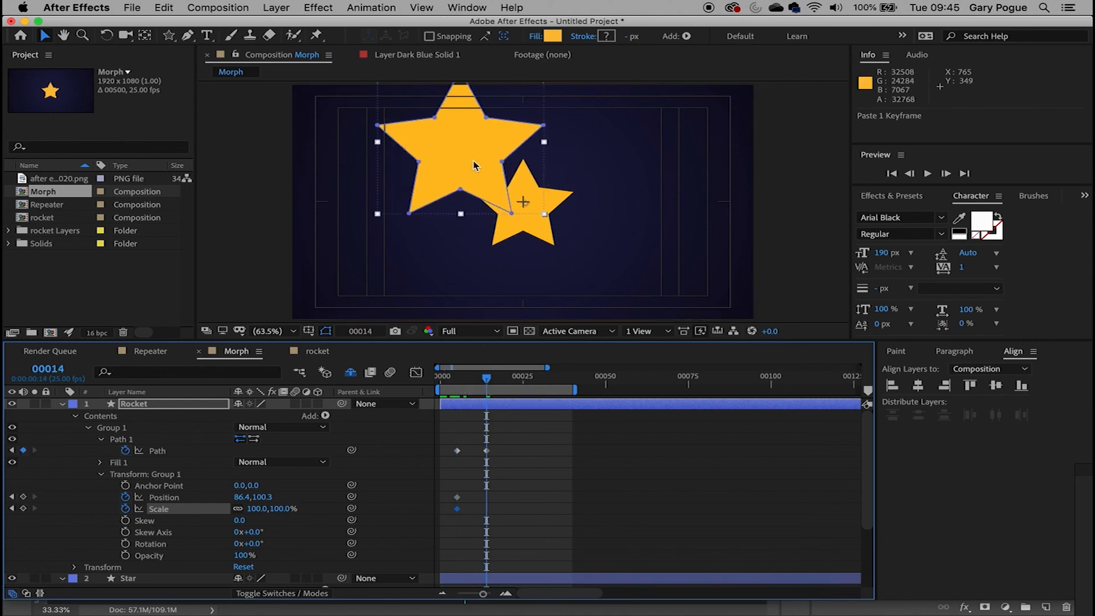
left_click_drag(456, 148, 526, 201)
left_click_drag(609, 123, 596, 147)
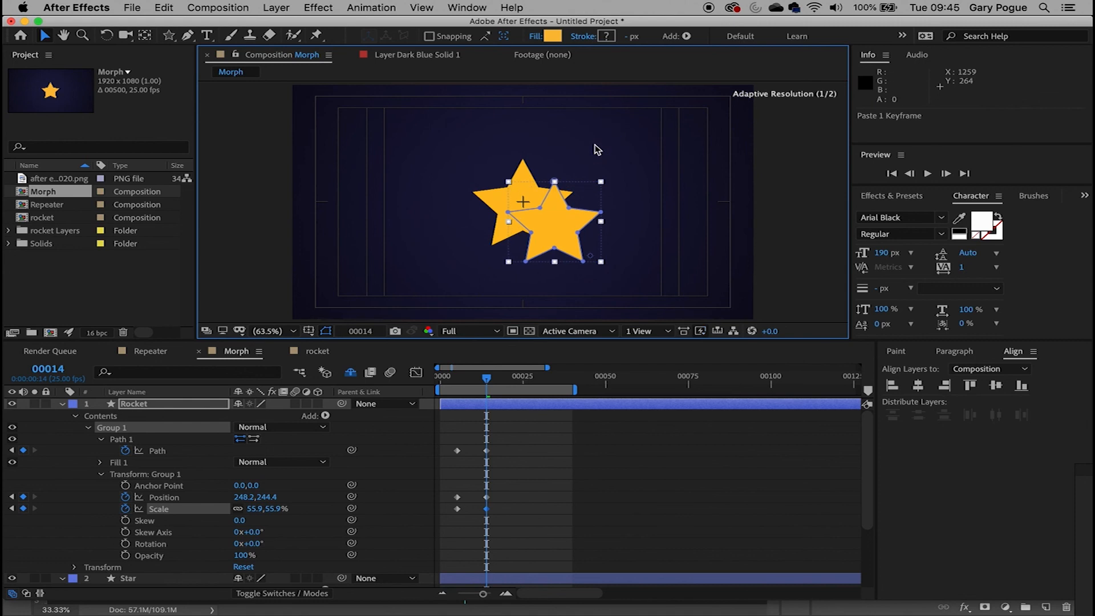
left_click_drag(556, 238, 524, 219)
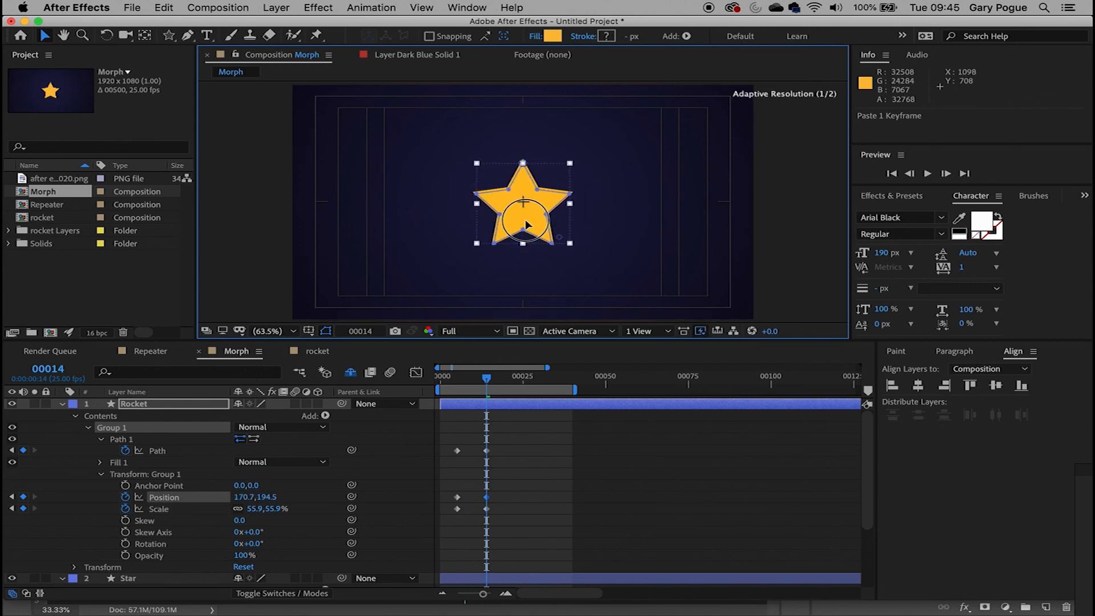
Step: Hide the Star layer and preview the rocket-to-star morph from the start of the composition
mouse_move(486, 381)
left_mouse_down()
mouse_move(436, 383)
mouse_move(486, 382)
left_mouse_up()
left_click(11, 578)
left_click_drag(486, 384, 442, 383)
key("space")
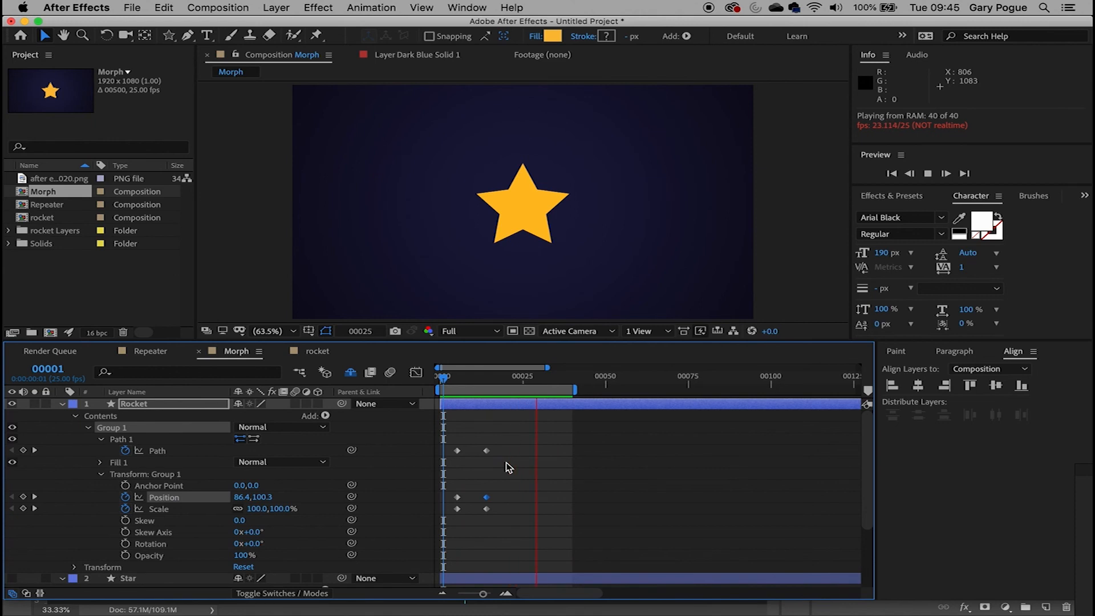
Step: Apply Easy Ease to all of the Rocket's Path, Position and Scale keyframes and preview the animation
left_click_drag(502, 429, 455, 522)
right_click(485, 509)
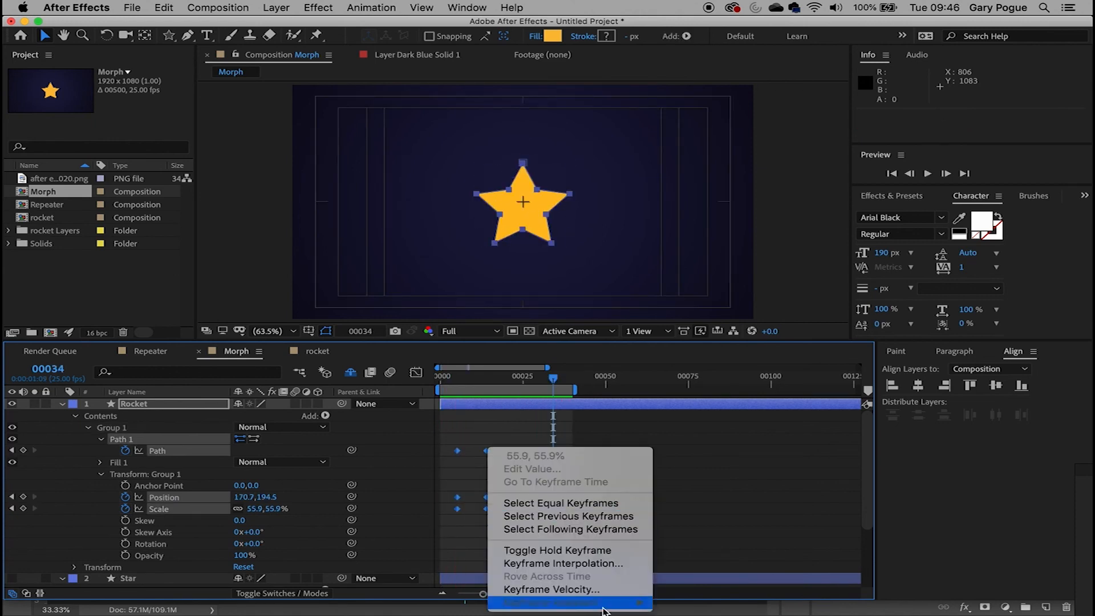
mouse_move(551, 602)
left_click(673, 521)
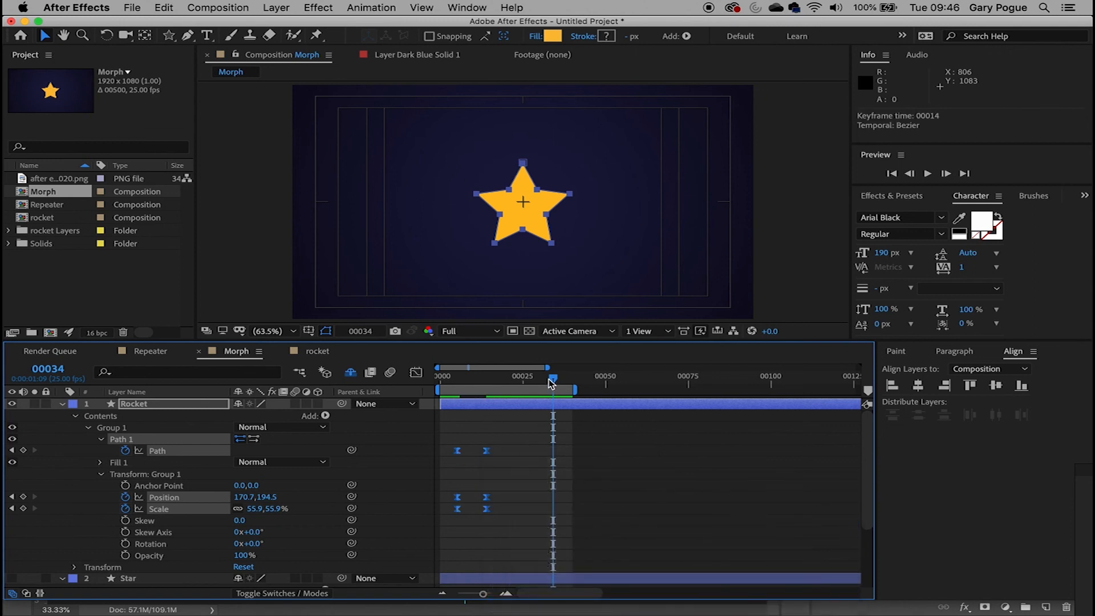
key("space")
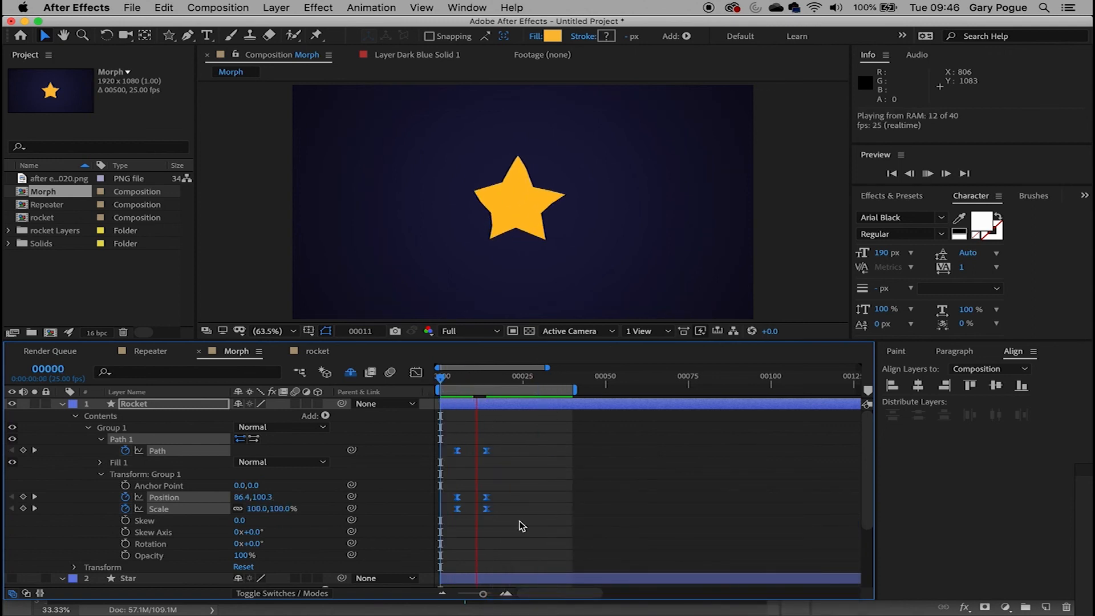
key("space")
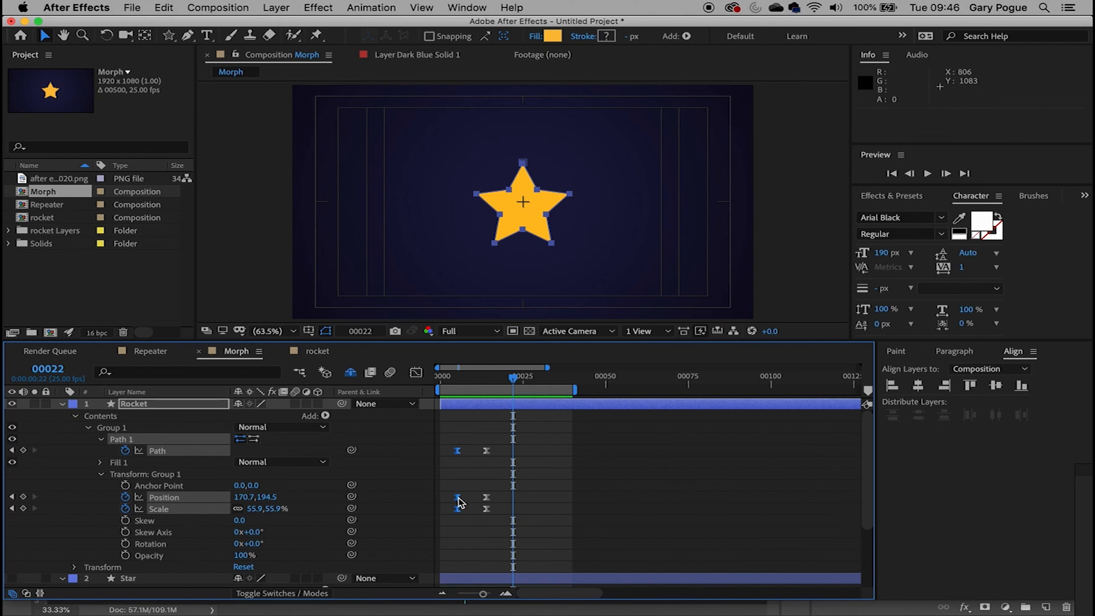
Step: Reverse the morph by moving the Rocket's first Path, Position and Scale keyframes past the star keyframes at frame 14
left_click_drag(459, 502, 509, 502)
left_click_drag(516, 380, 525, 403)
left_click_drag(516, 453, 455, 454)
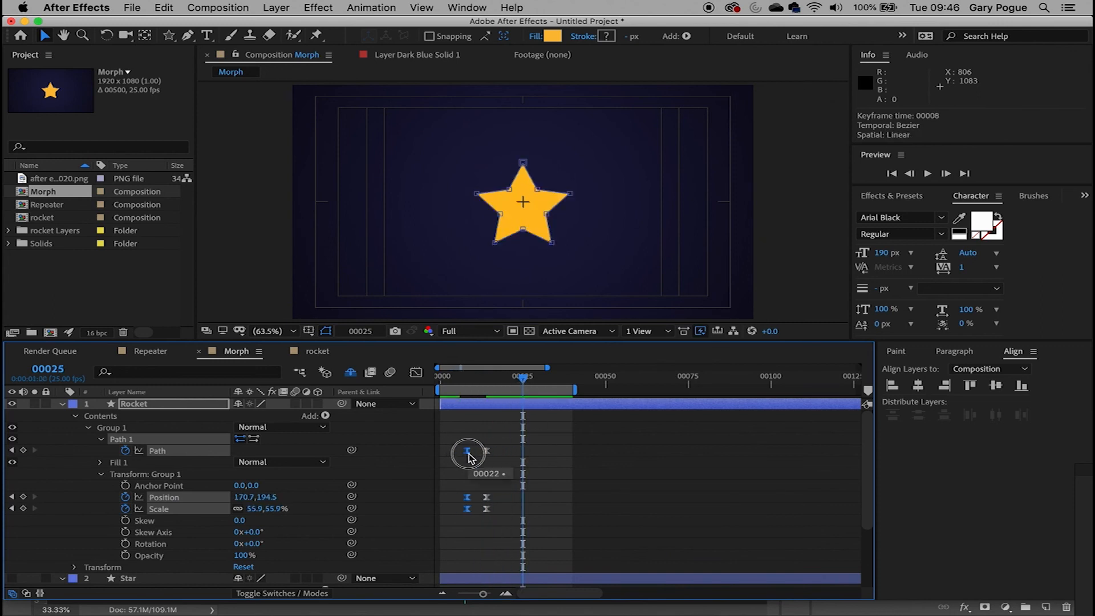